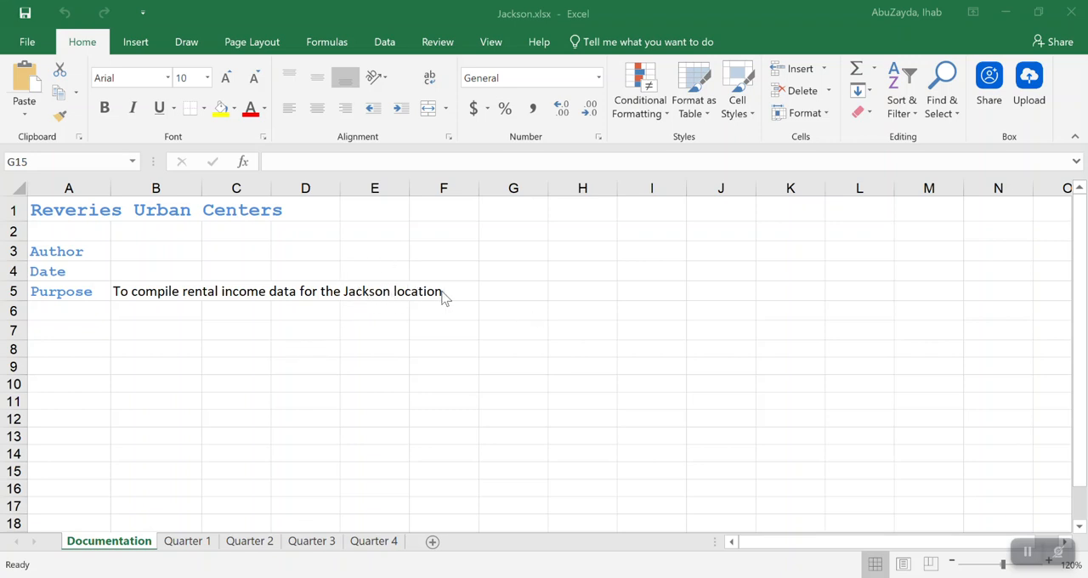
Look over the rental income data on the Quarter 1 through Quarter 4 sheets and return to Quarter 1
left_click(187, 544)
left_click(194, 545)
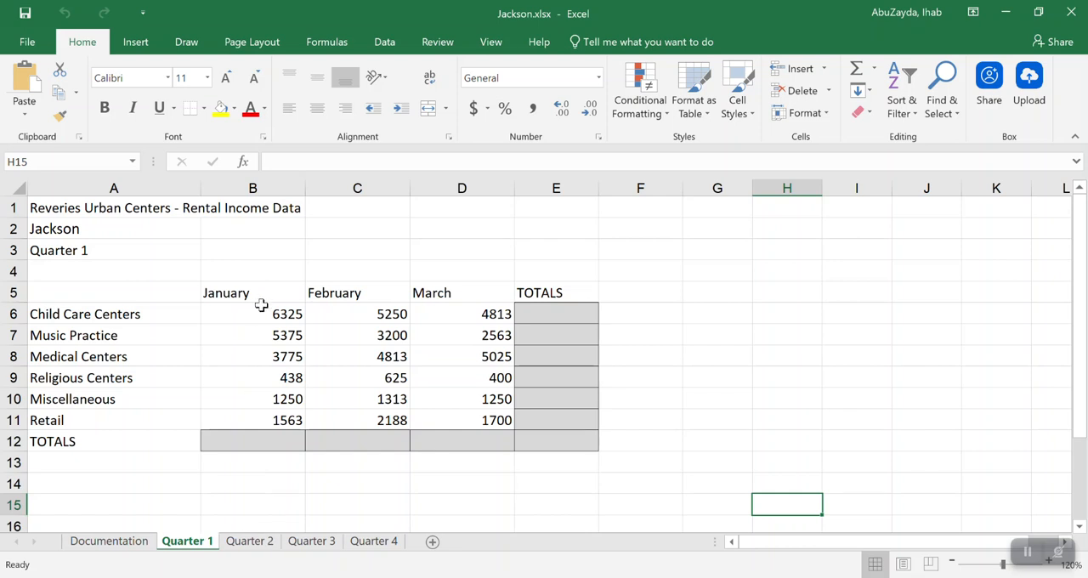
left_click(253, 542)
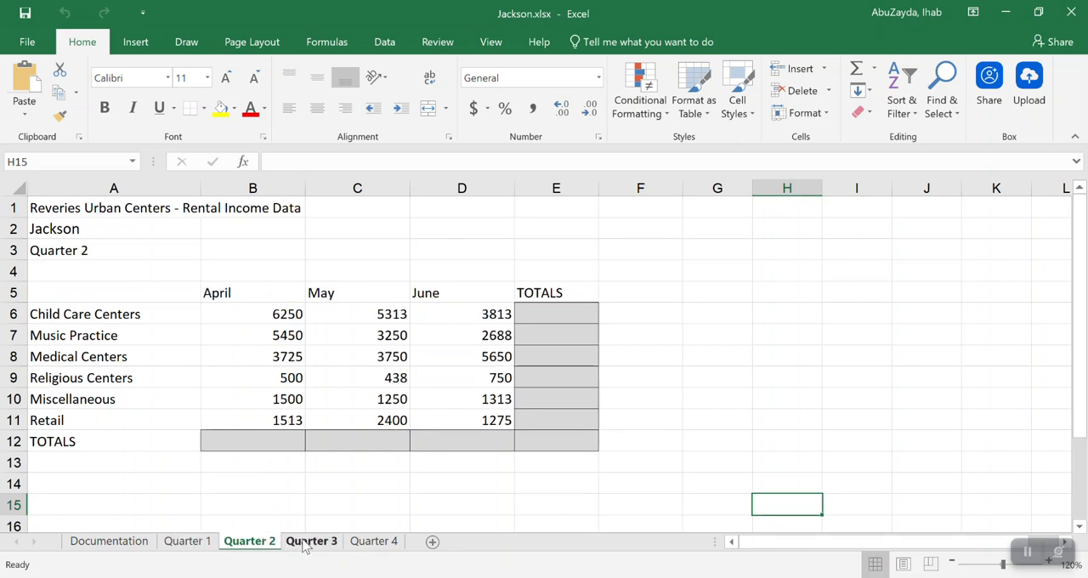
left_click(308, 544)
left_click(380, 544)
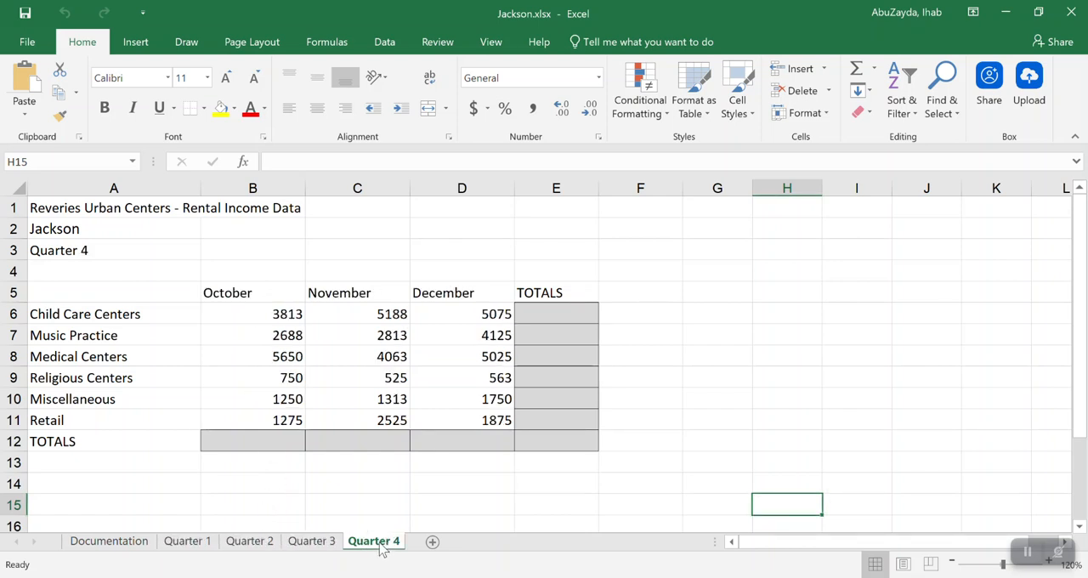
left_click(189, 542)
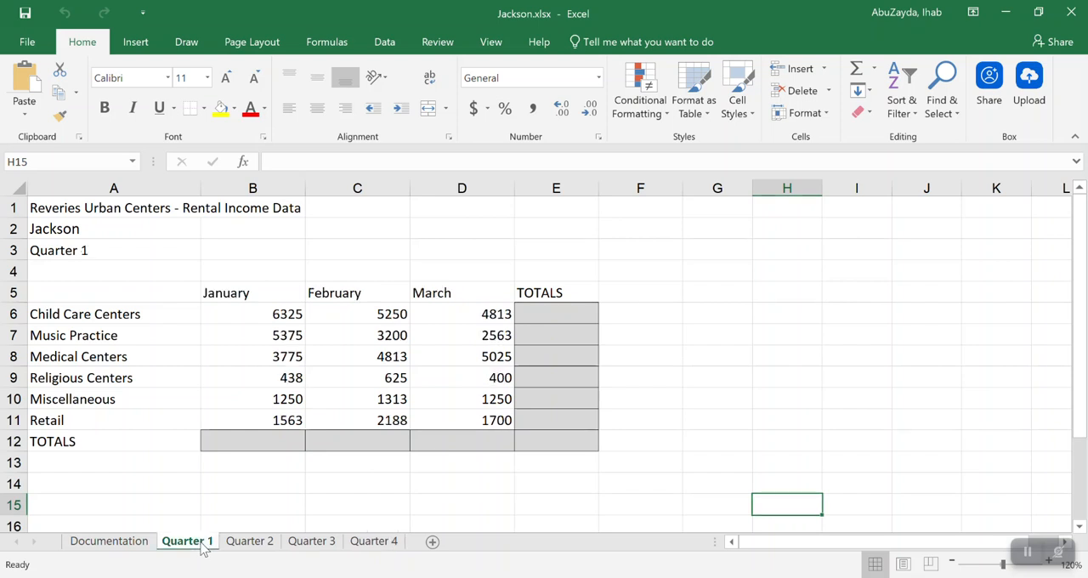
Examine the empty totals row and totals column on Quarter 1 and compare the layout on the other quarter sheets
left_click_drag(254, 442, 451, 438)
left_click_drag(553, 323, 563, 440)
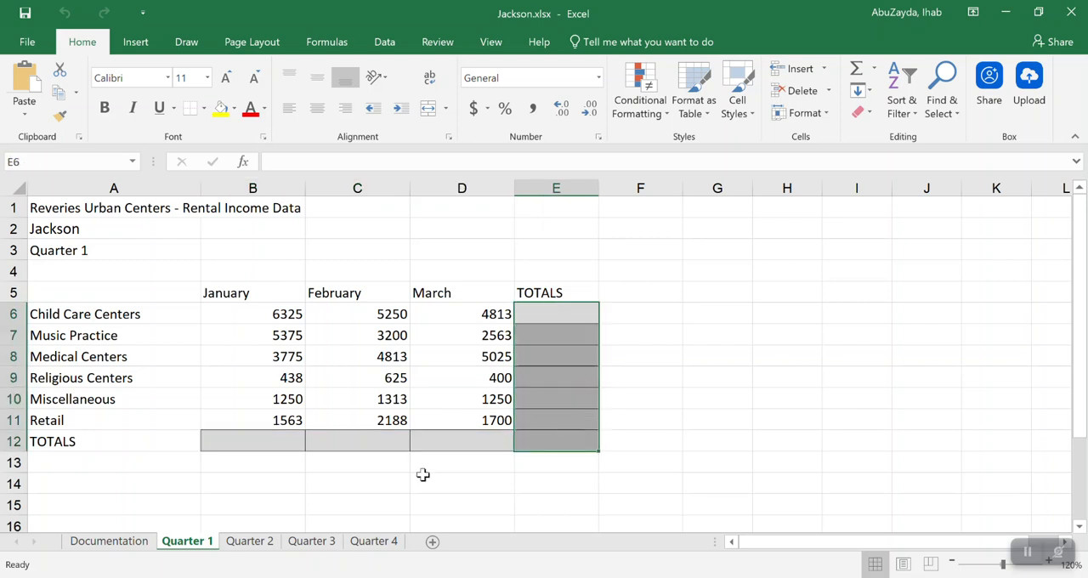
left_click(250, 542)
left_click(327, 544)
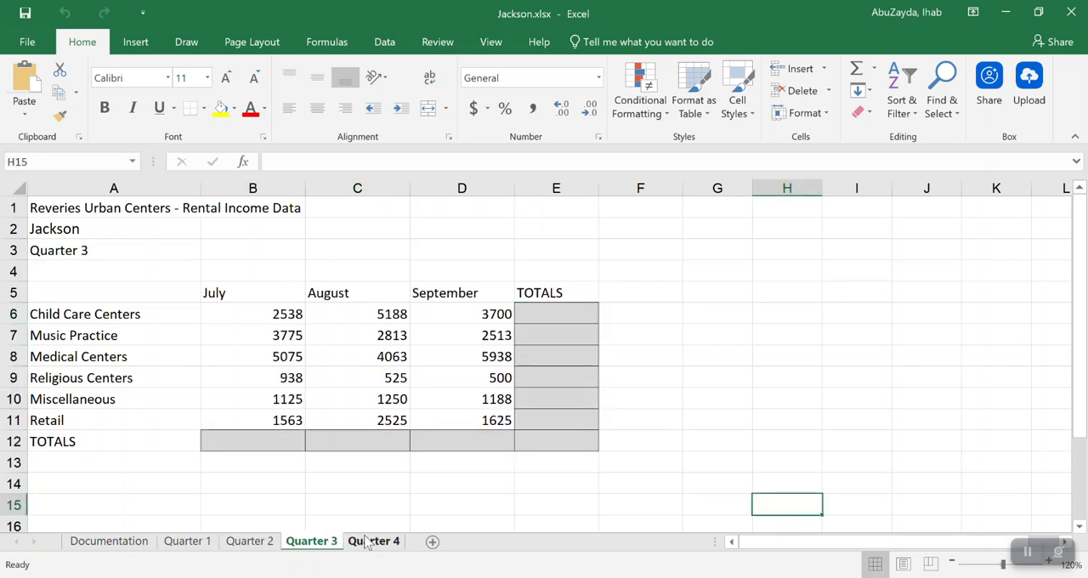
left_click(368, 542)
left_click(186, 544)
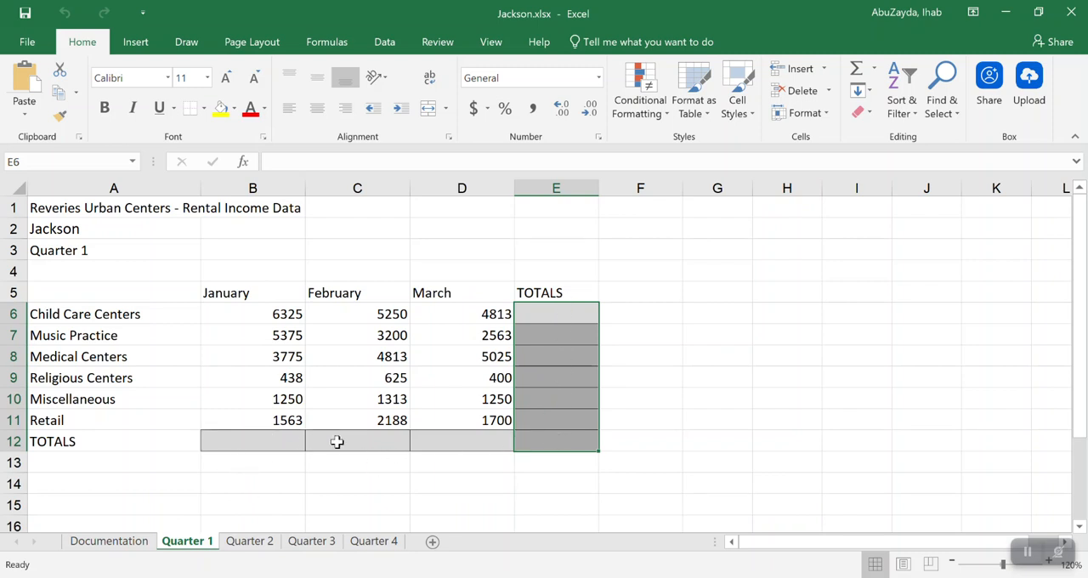
Group the Quarter 1 through Quarter 4 sheets and check each one in the group, ending on Quarter 1
left_click(628, 344)
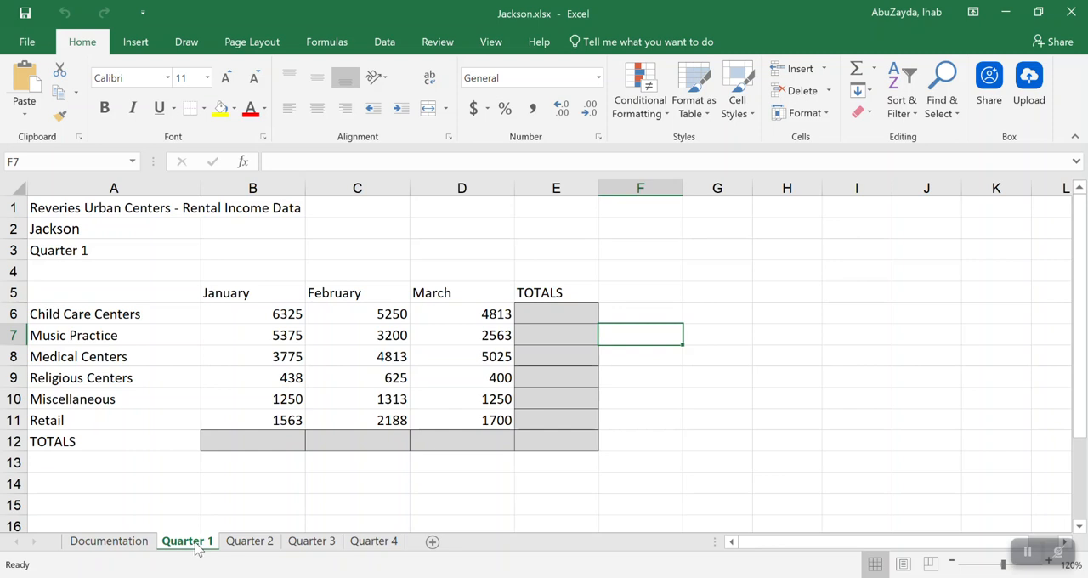
left_click(380, 544, "shift")
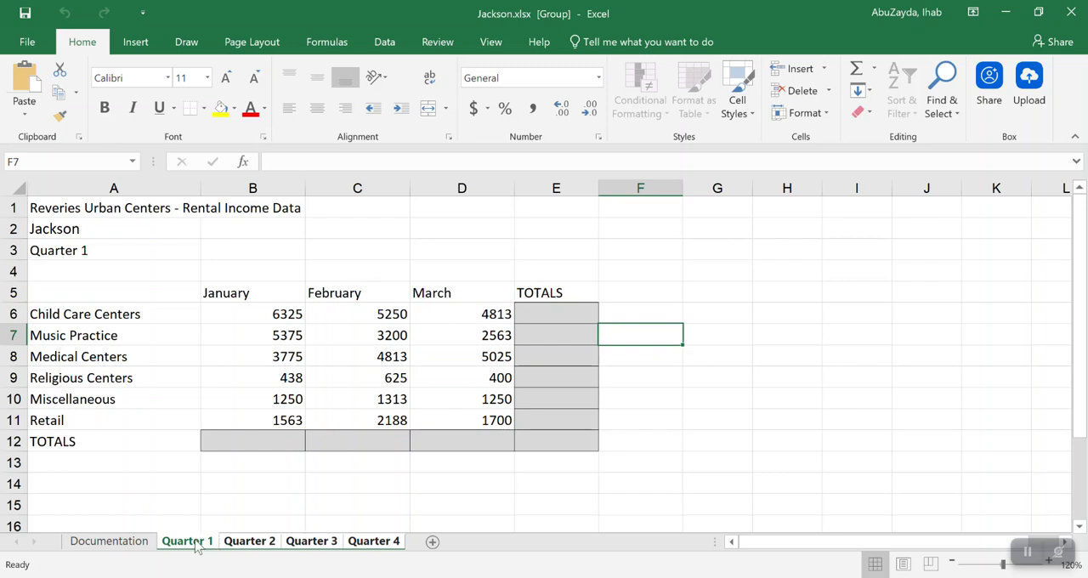
left_click(374, 541)
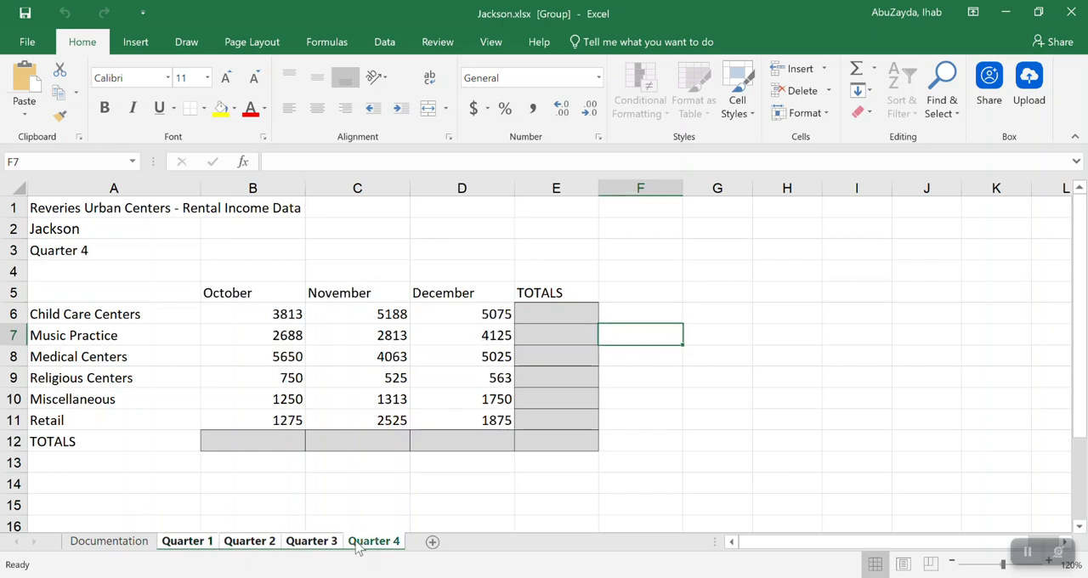
left_click(315, 544)
left_click(248, 544)
left_click(207, 546)
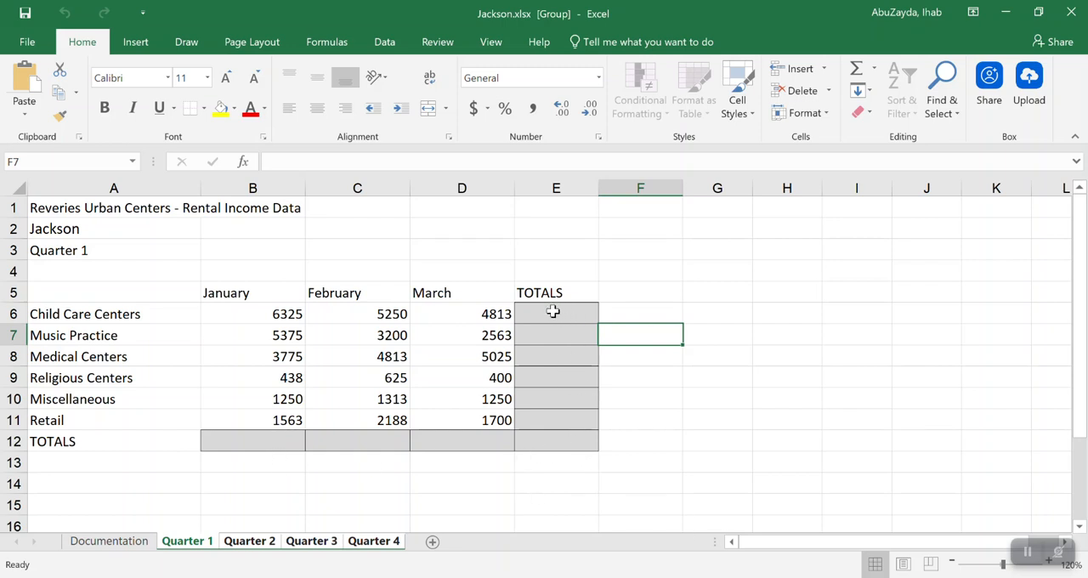
Fill the totals cells E6:E11 and B12:E12 with sums on all grouped quarter sheets
left_click_drag(561, 315, 566, 418)
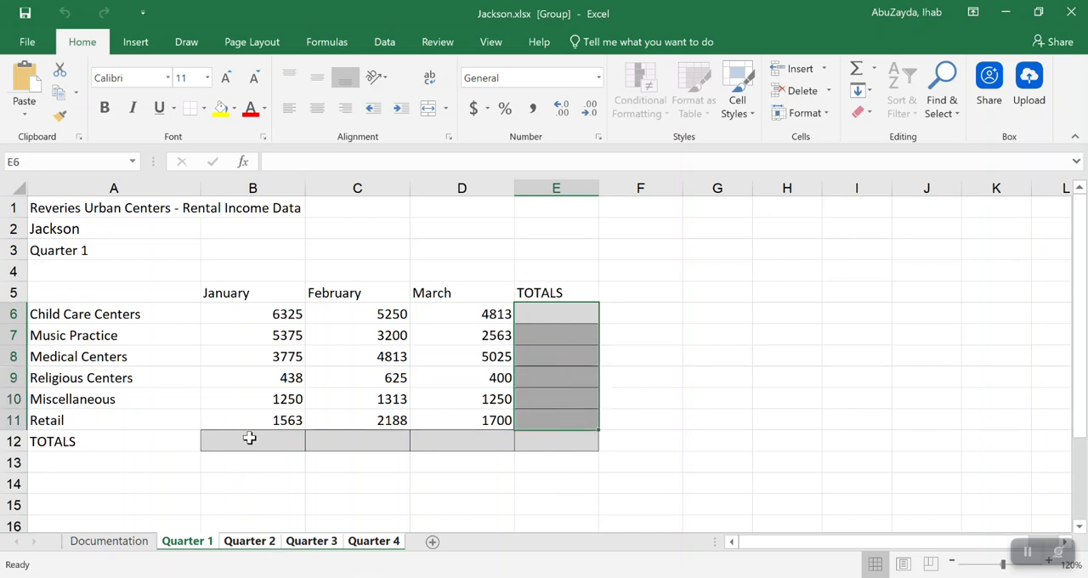
left_click_drag(251, 436, 532, 430)
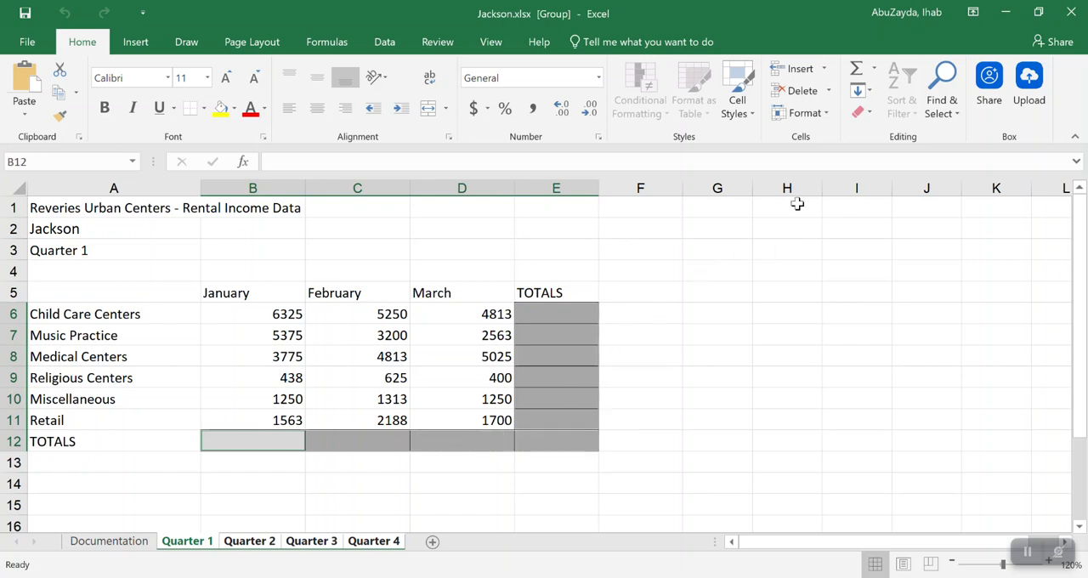
left_click(859, 72)
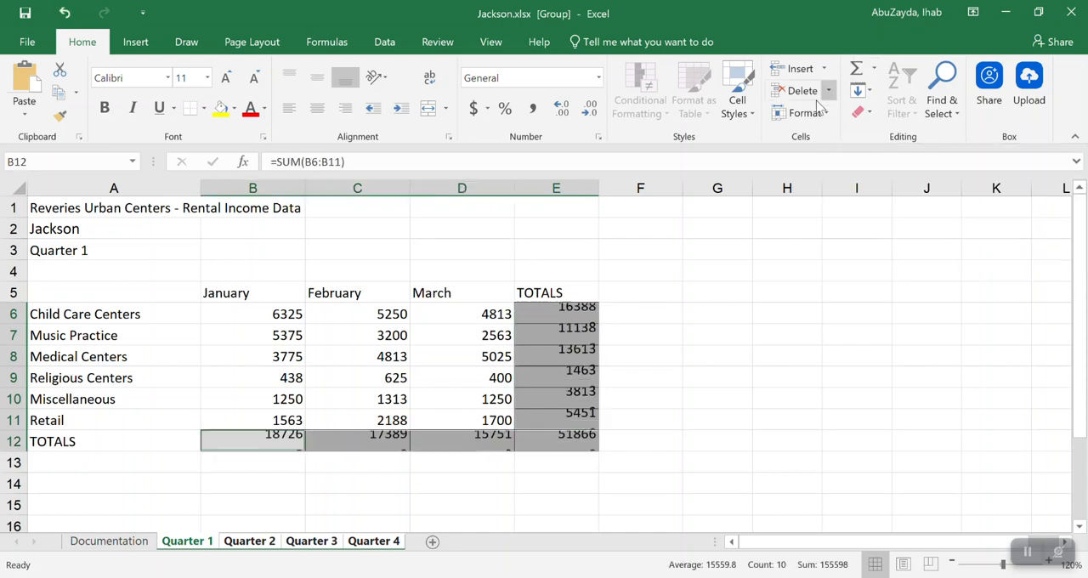
Inspect the SUM formulas in E6, C12 and E12 on Quarter 1 without changing them
double_click(560, 314)
key("Escape")
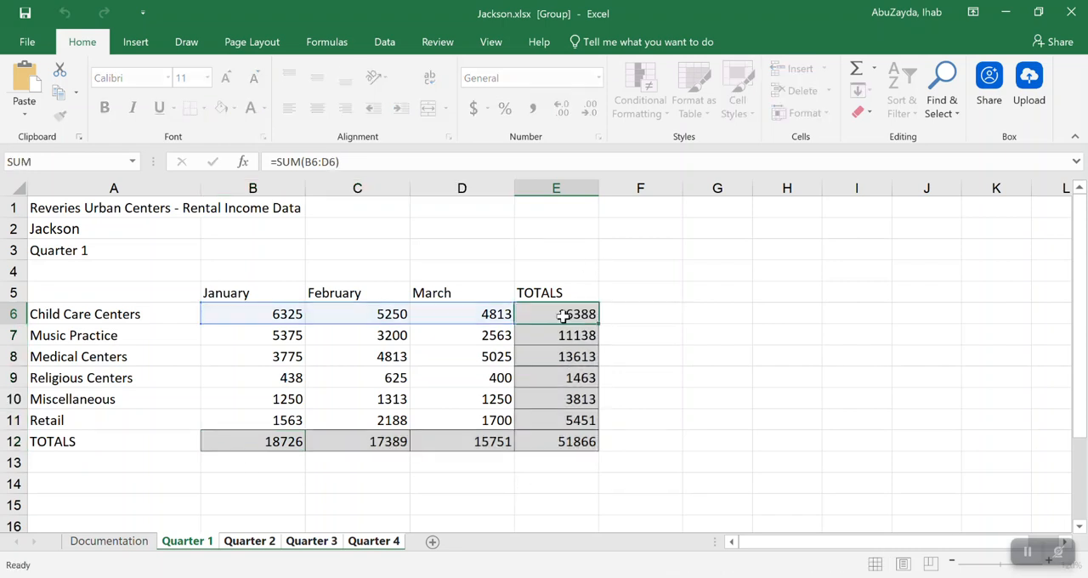
left_click(465, 441)
double_click(382, 445)
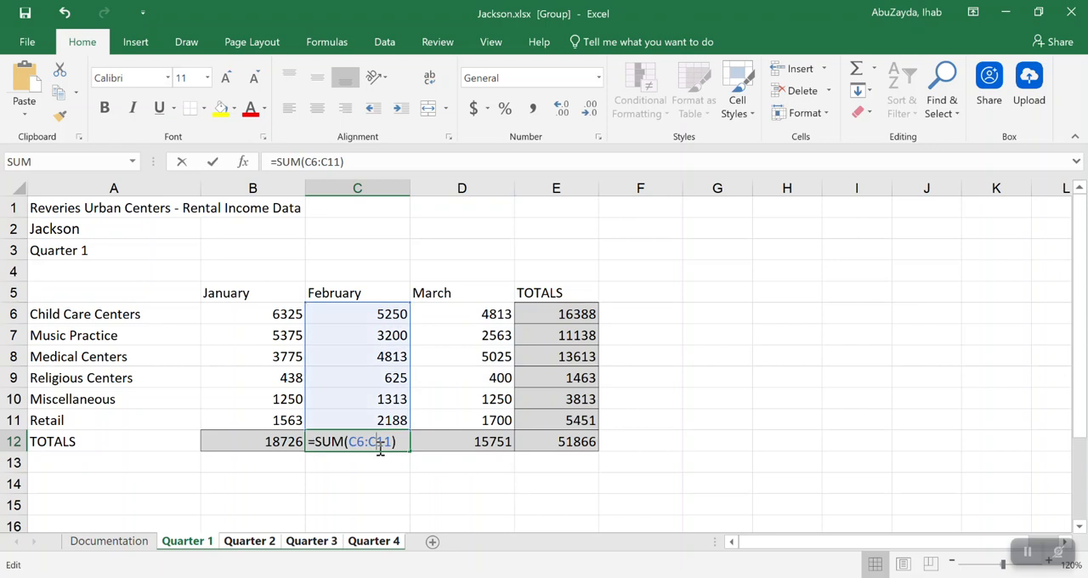
double_click(557, 442)
key("Escape")
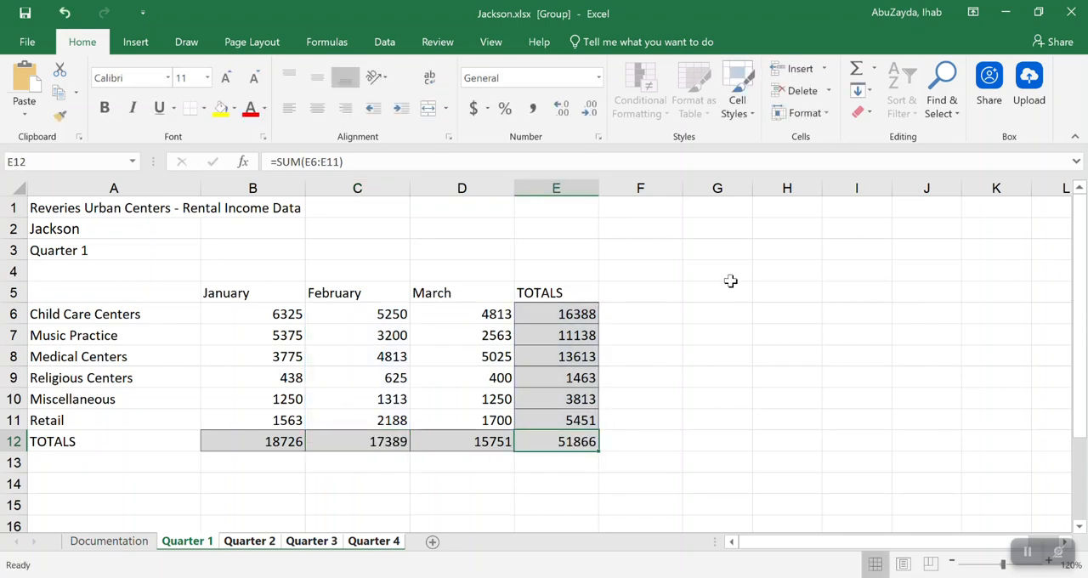
Check the totals on the Quarter 2, Quarter 3 and Quarter 4 sheets, then return to Quarter 1
left_click(255, 544)
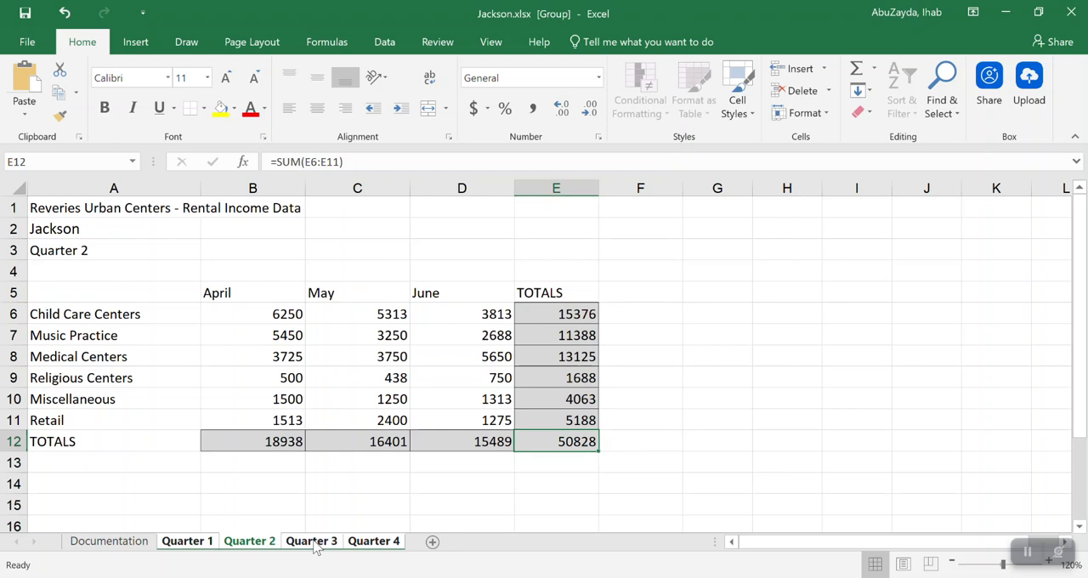
left_click(315, 546)
left_click(374, 544)
left_click(315, 546)
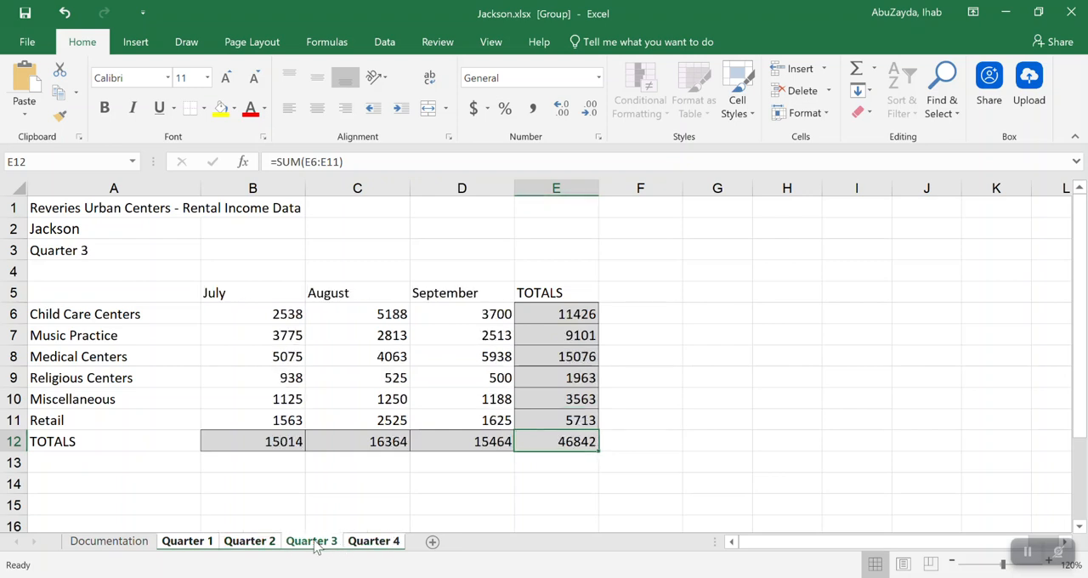
left_click(255, 544)
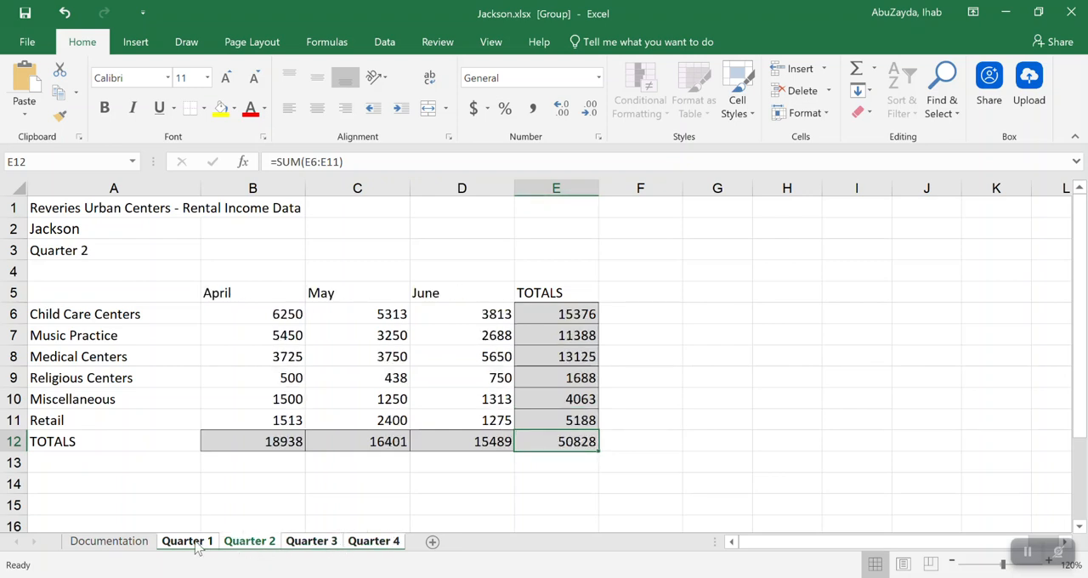
left_click(193, 544)
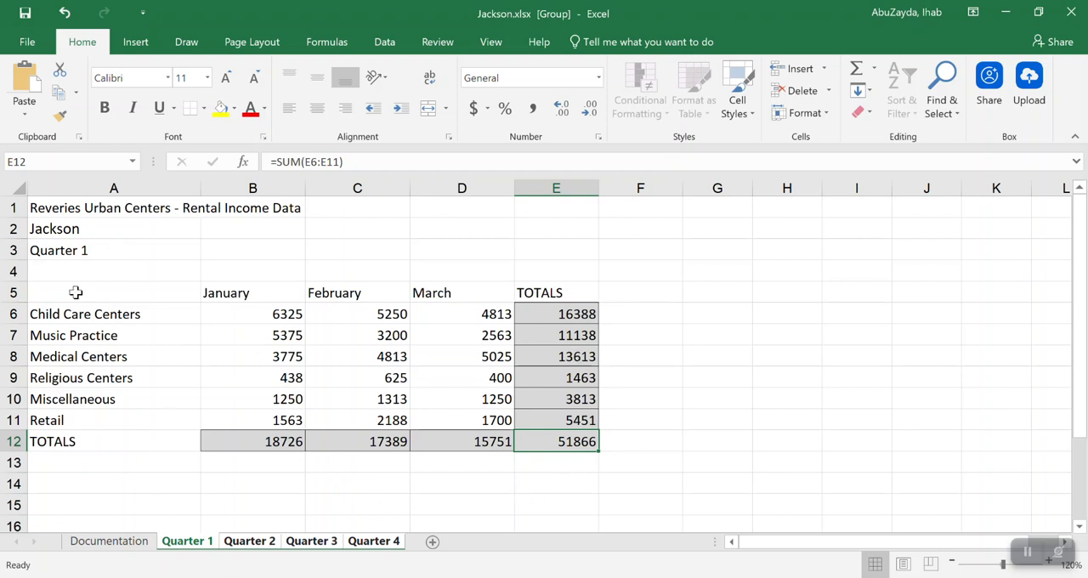
Merge and center the title across A1:E1 and format it as 14-point bold blue text
left_click_drag(59, 212, 530, 208)
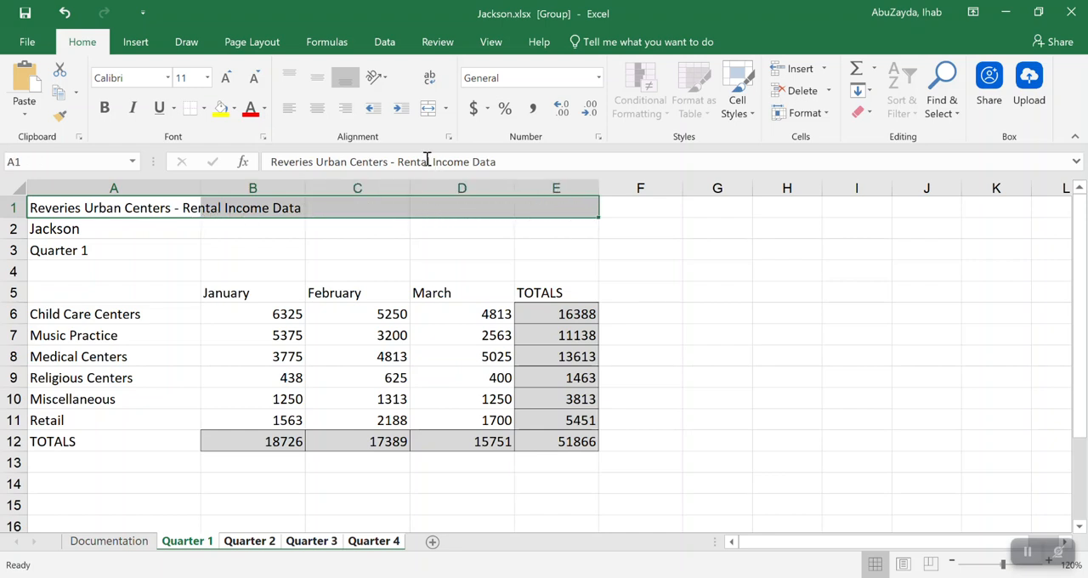
left_click(428, 108)
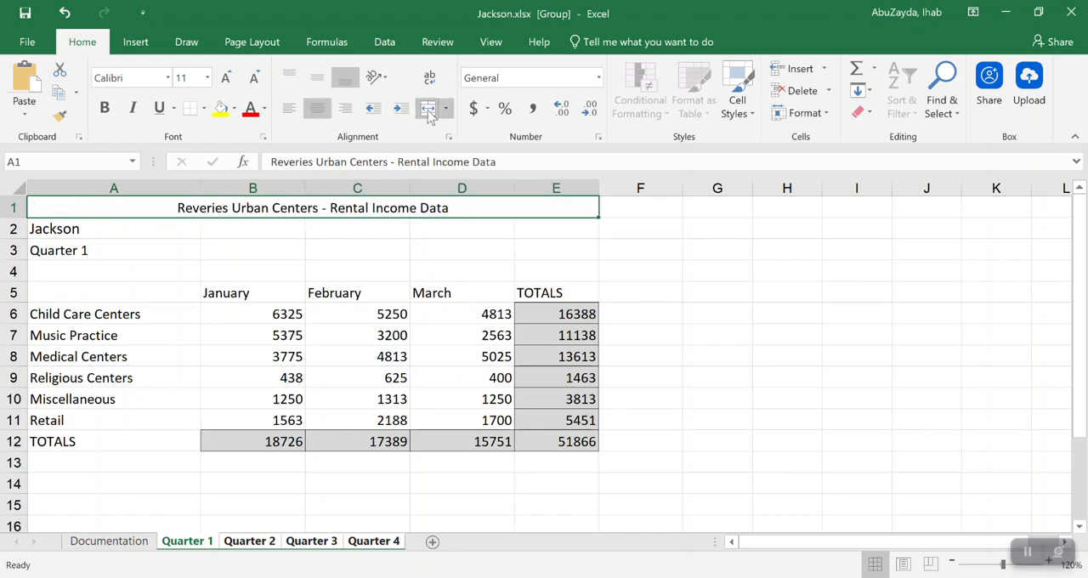
left_click(226, 79)
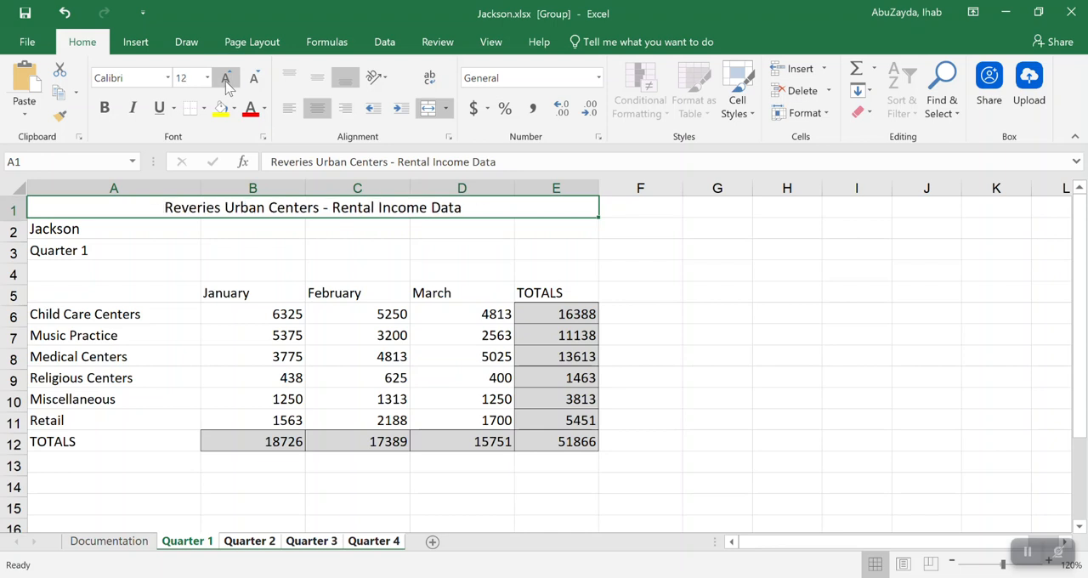
left_click(226, 79)
left_click(104, 108)
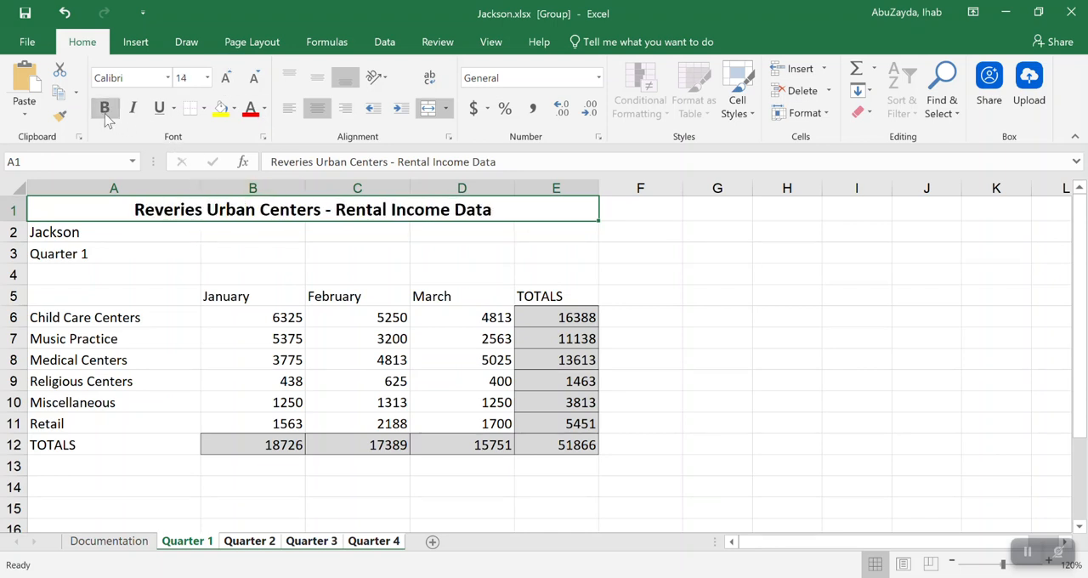
left_click(263, 109)
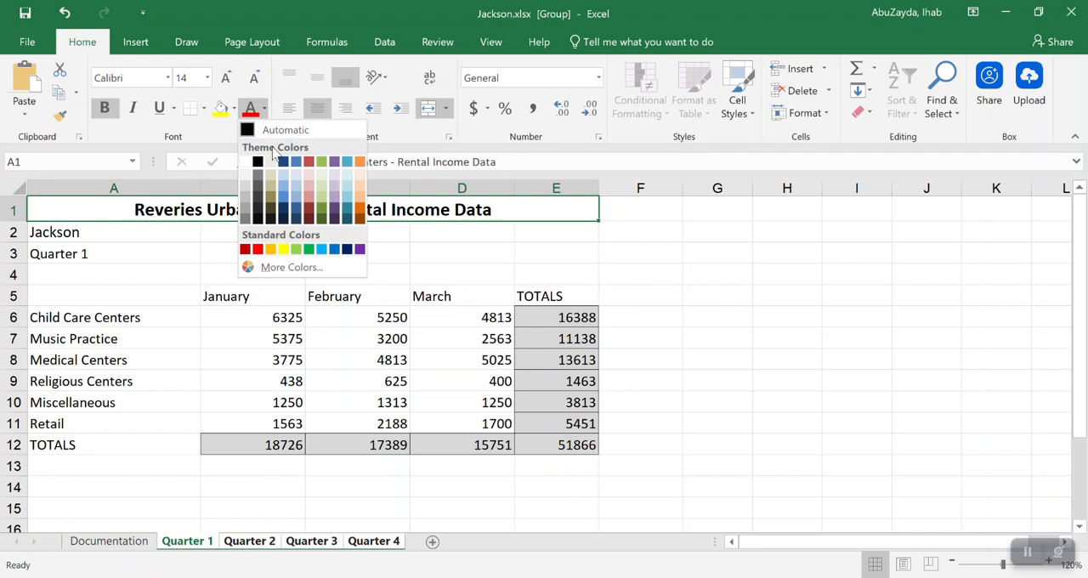
left_click(284, 187)
Merge and center the Jackson subtitle across A2:E2 and make both it and the quarter label in A3 bold
left_click_drag(78, 238, 558, 226)
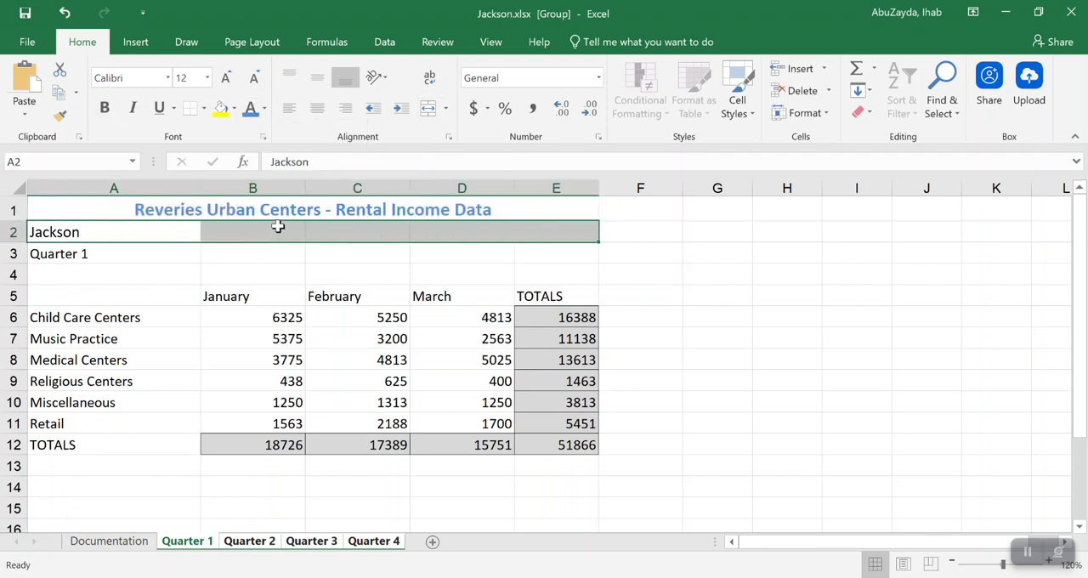
left_click(428, 108)
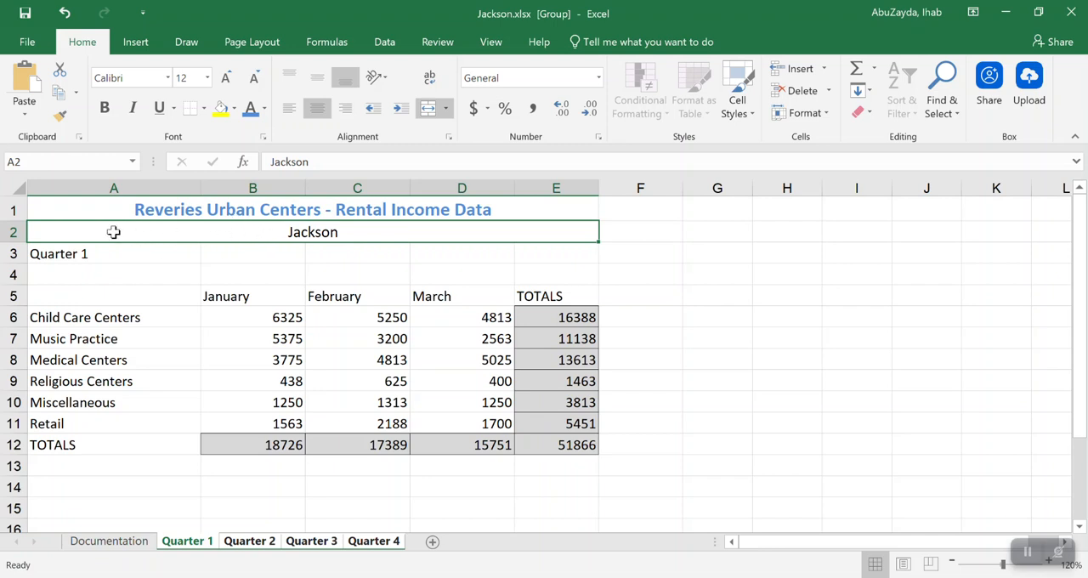
left_click_drag(114, 233, 112, 252)
left_click(104, 108)
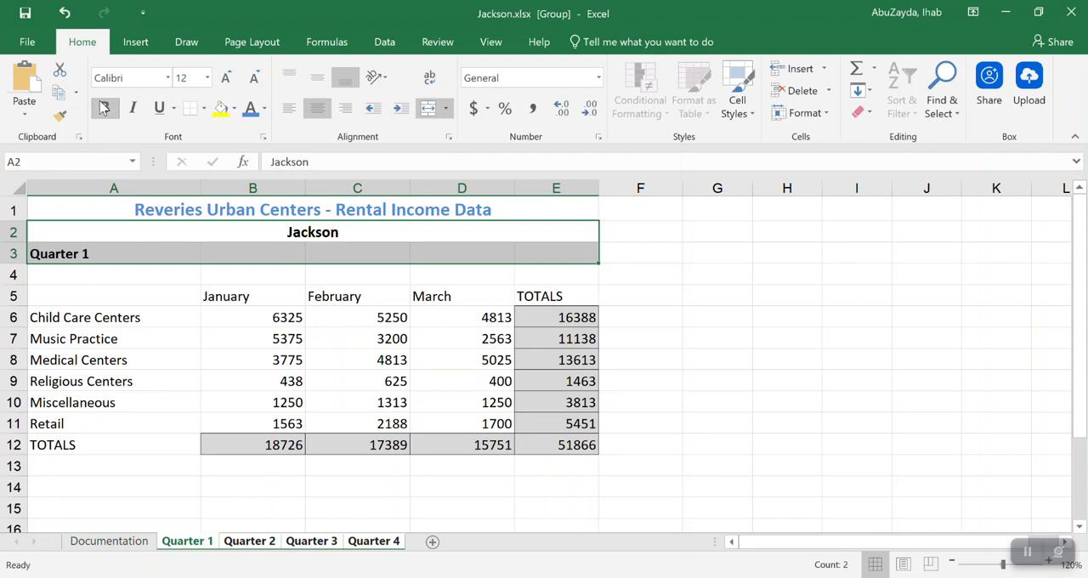
Make the column headings in B5:E5 bold and centered, with a bottom border
left_click_drag(235, 294, 531, 299)
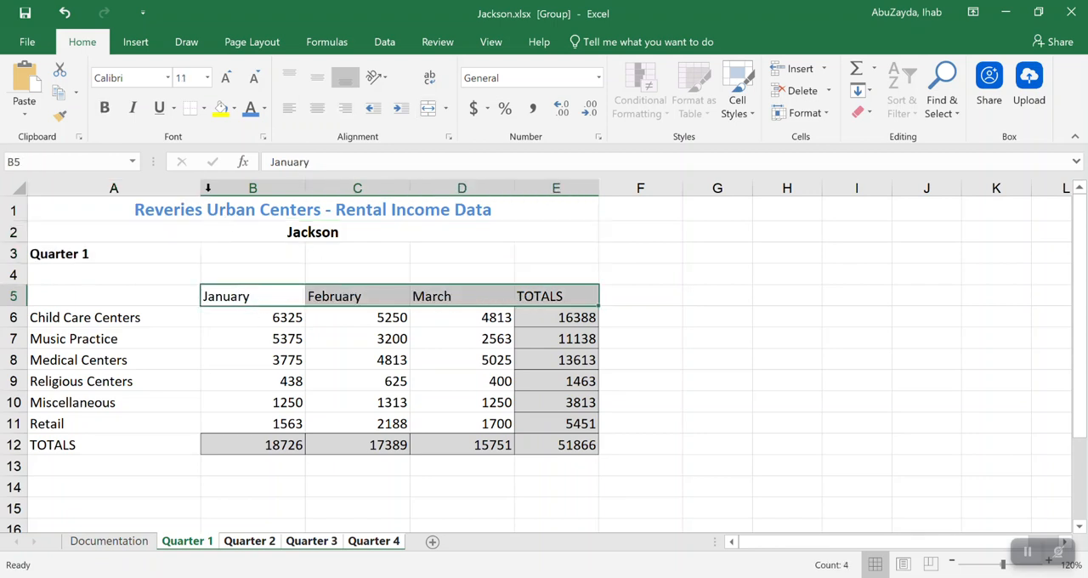
left_click(103, 108)
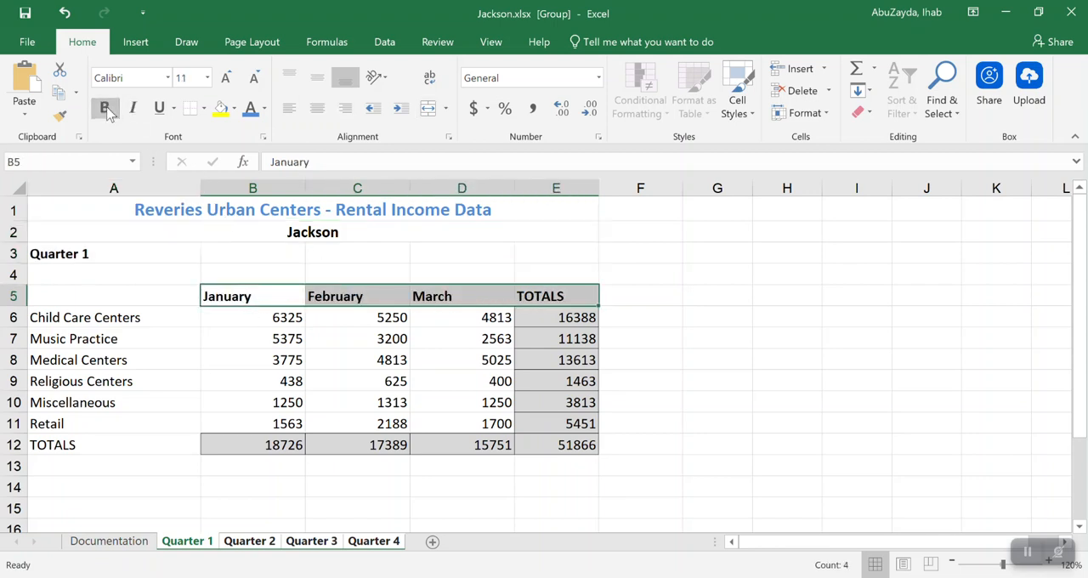
left_click(318, 111)
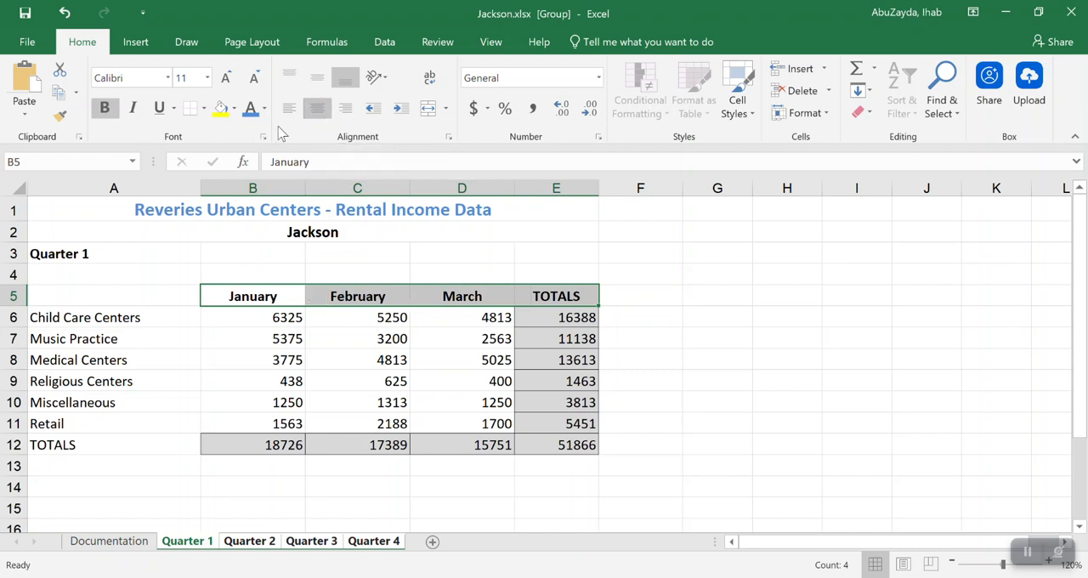
left_click(194, 113)
Apply the Accounting format with no decimal places to B6:E6, E7:E11 and B12:E12
left_click_drag(274, 321, 250, 451)
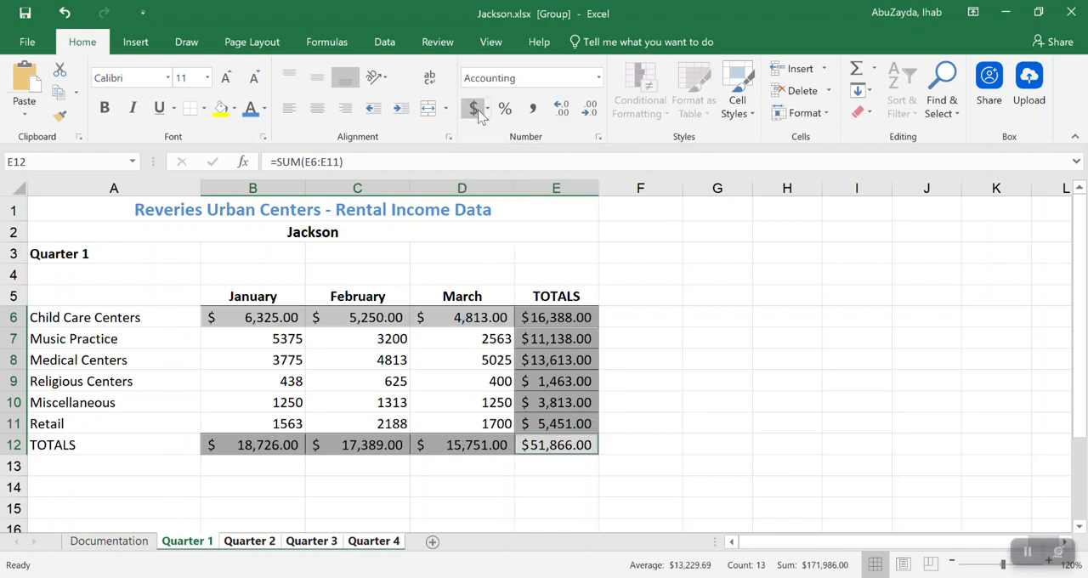
left_click(586, 110)
left_click(586, 110)
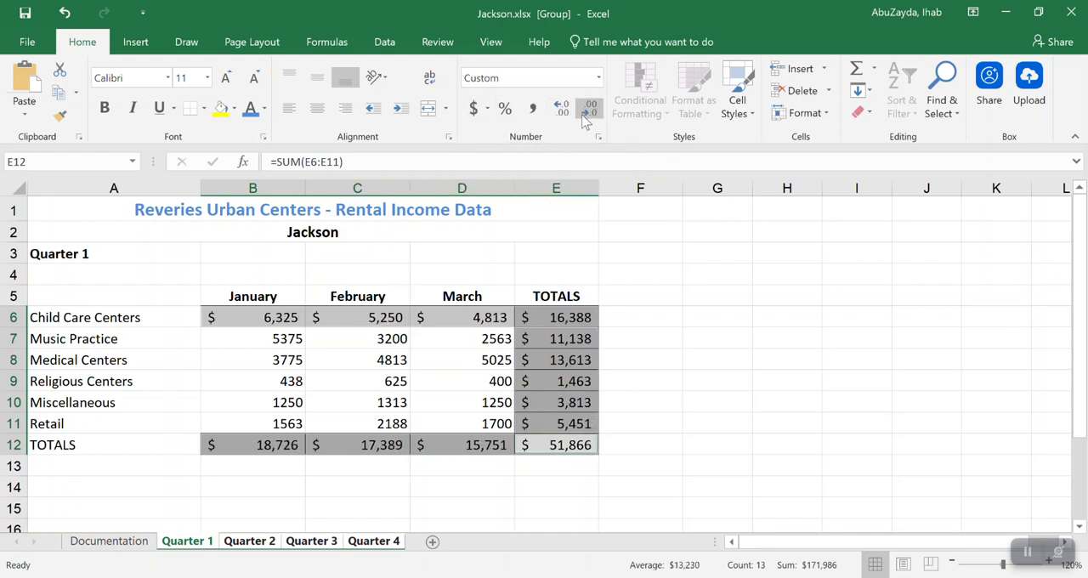
Apply the comma number format with no decimal places to the figures in B7:D11
left_click_drag(241, 337, 460, 415)
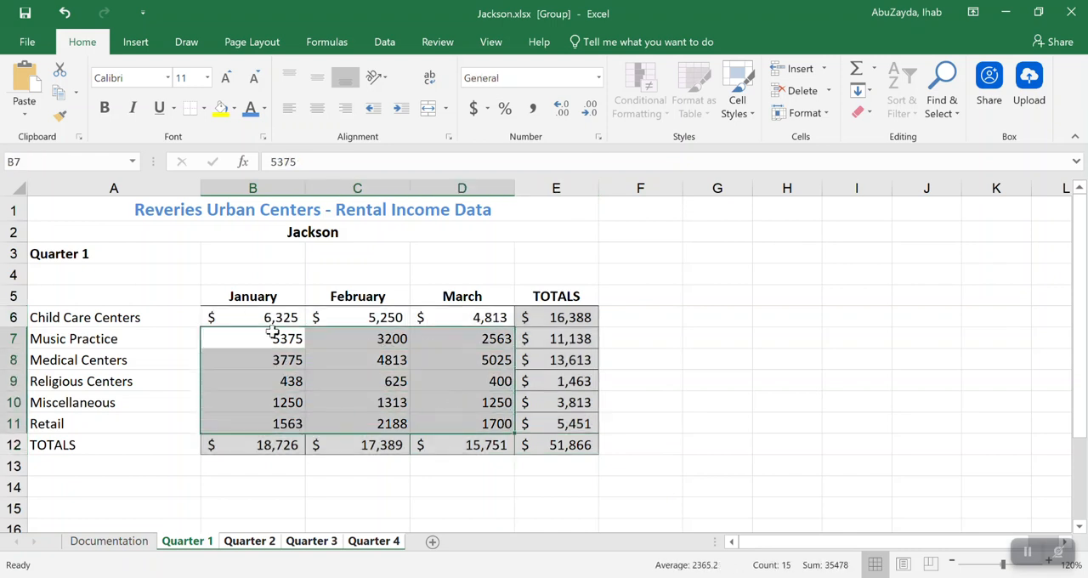
left_click(532, 114)
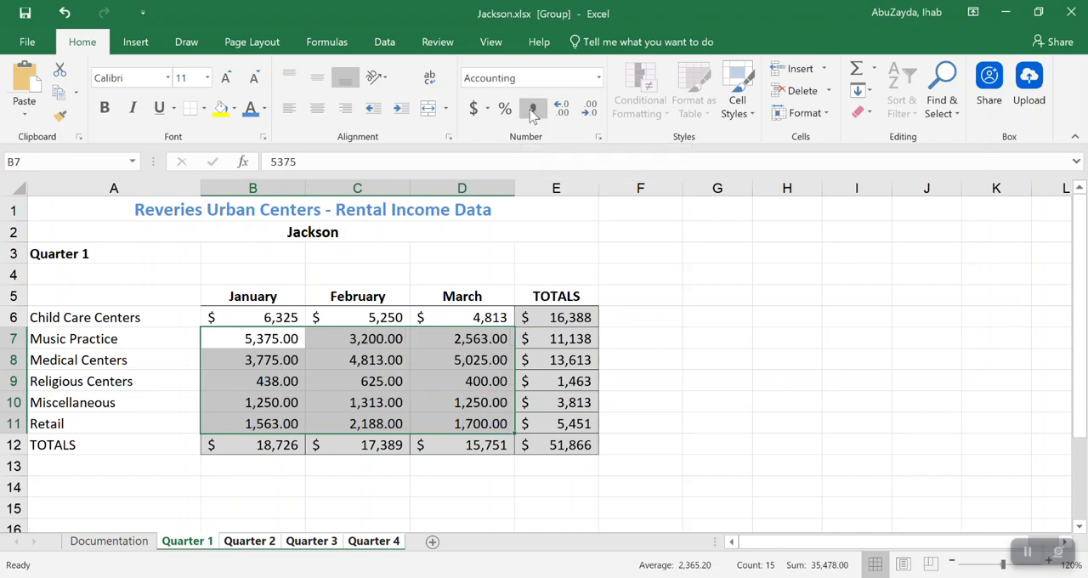
left_click(590, 108)
left_click(590, 109)
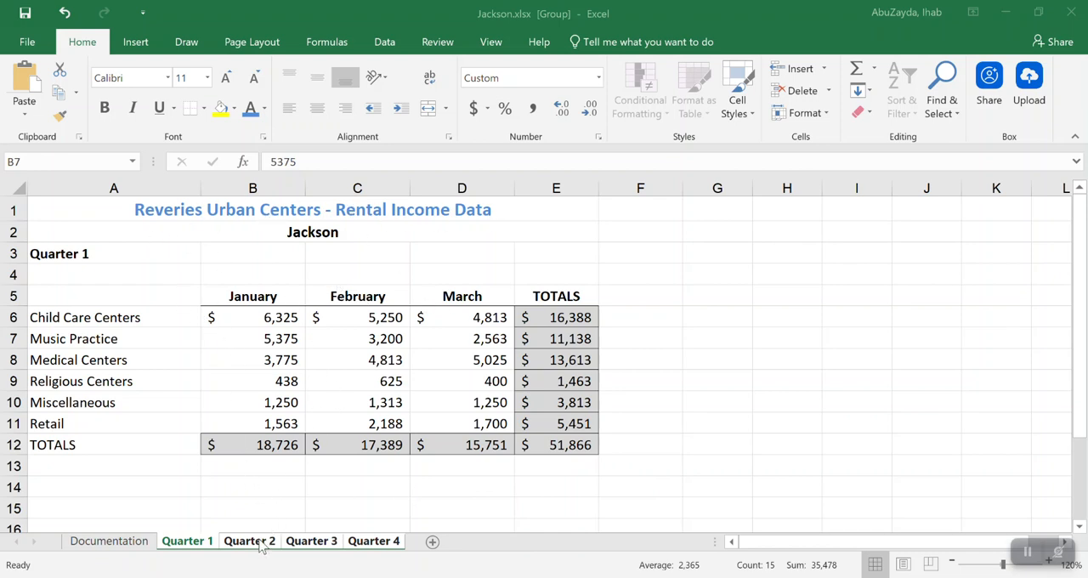
Check the formatting and totals on the Quarter 3, Quarter 4, Quarter 2 and Quarter 1 sheets
left_click(311, 541)
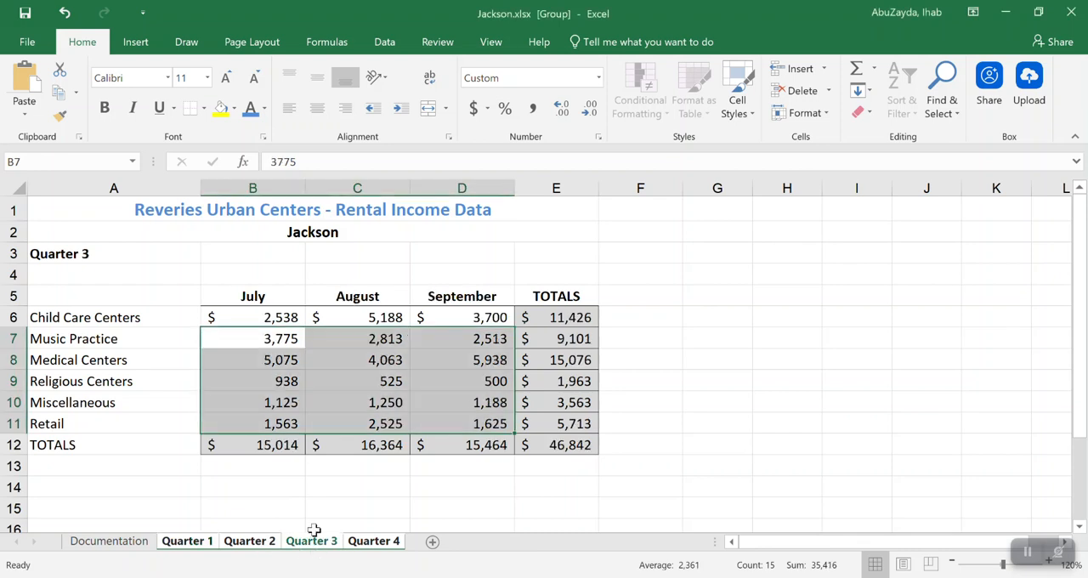
left_click(322, 471)
left_click(371, 544)
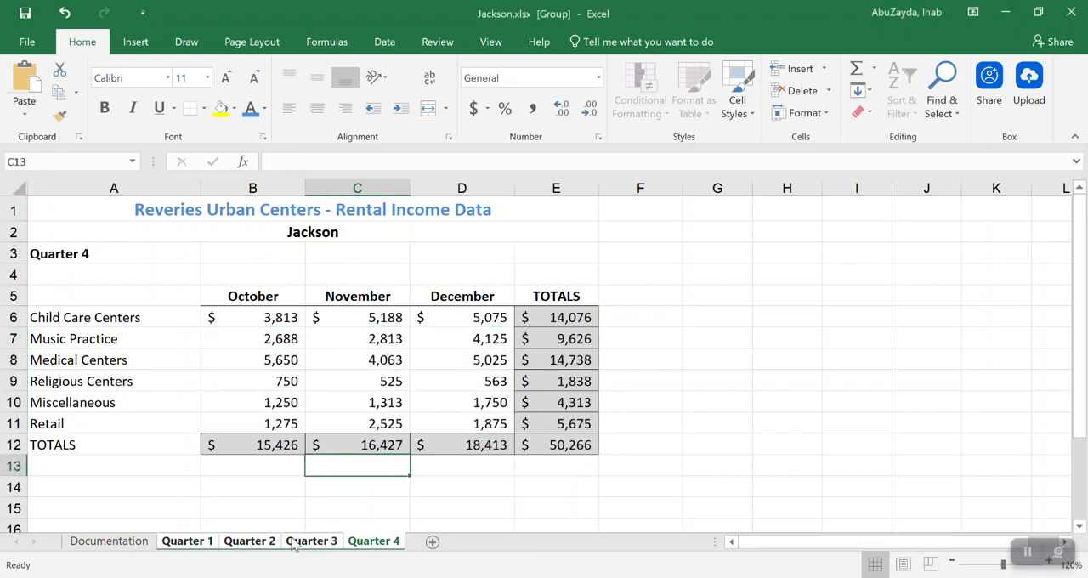
left_click(257, 544)
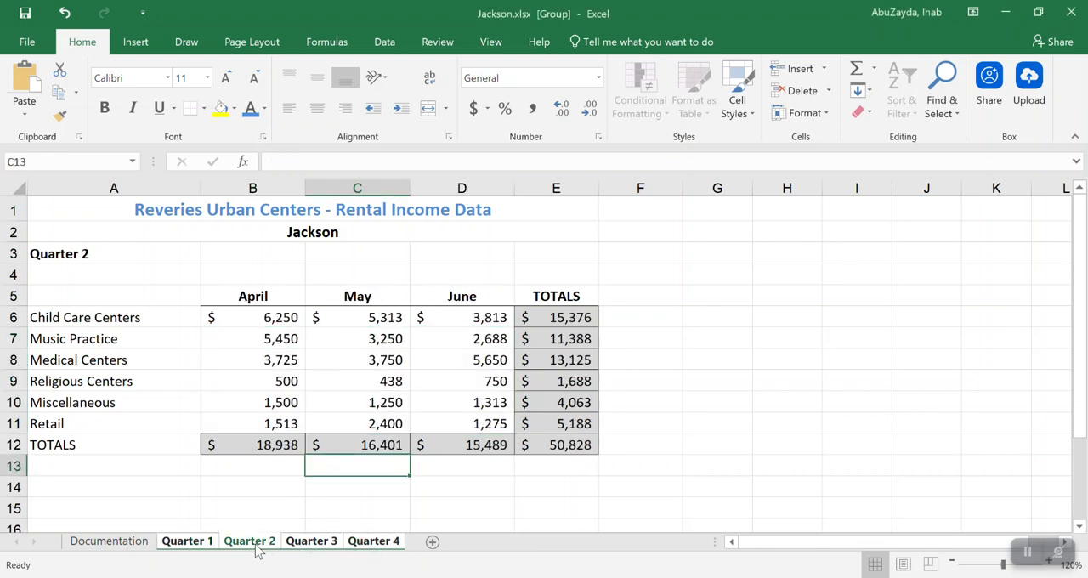
left_click(205, 549)
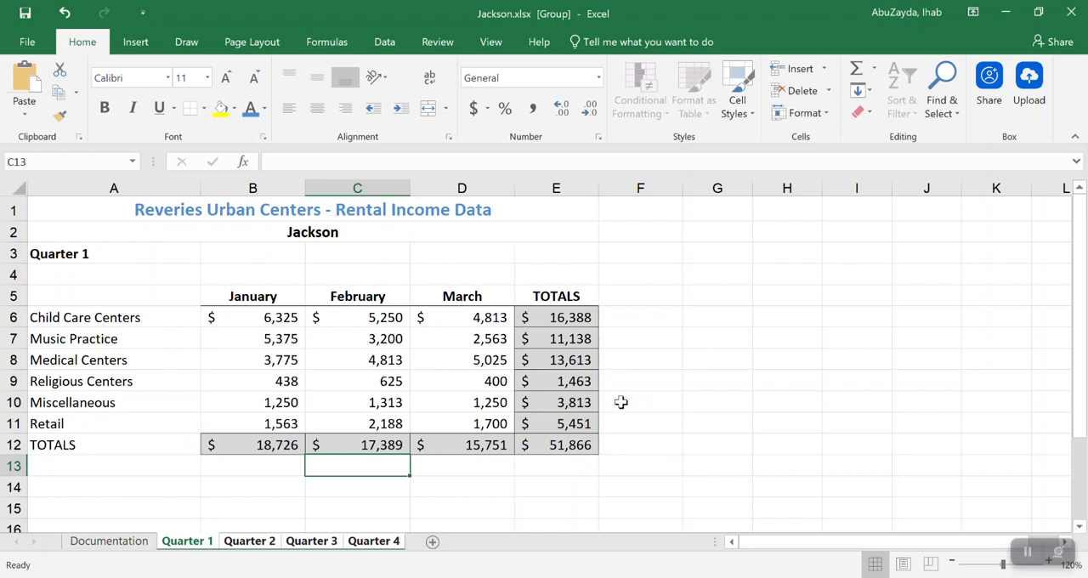
Ungroup the sheets by switching to the Documentation sheet and regroup Quarter 1 through Quarter 4
right_click(250, 542)
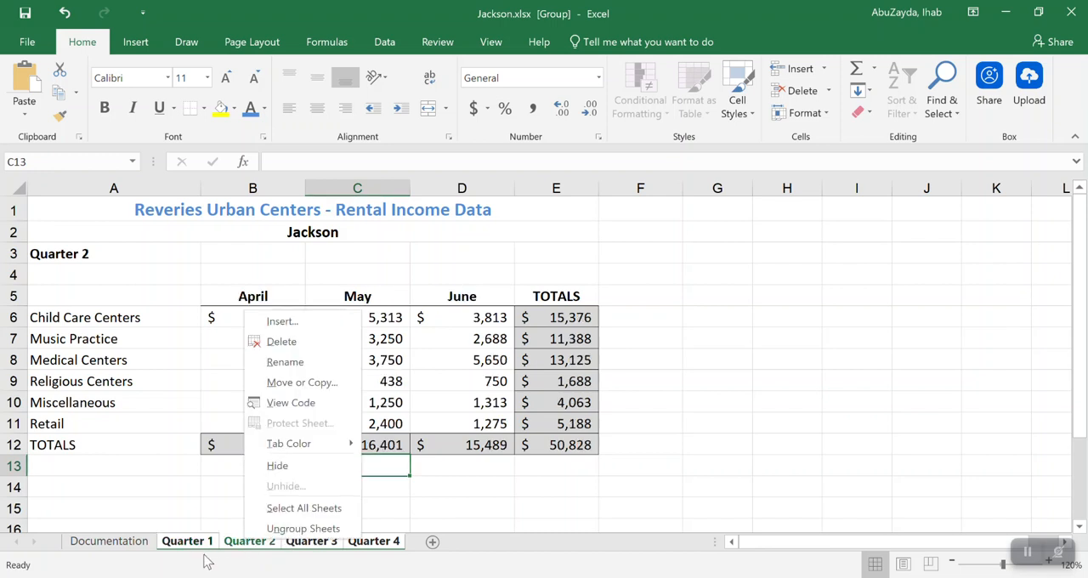
key("Escape")
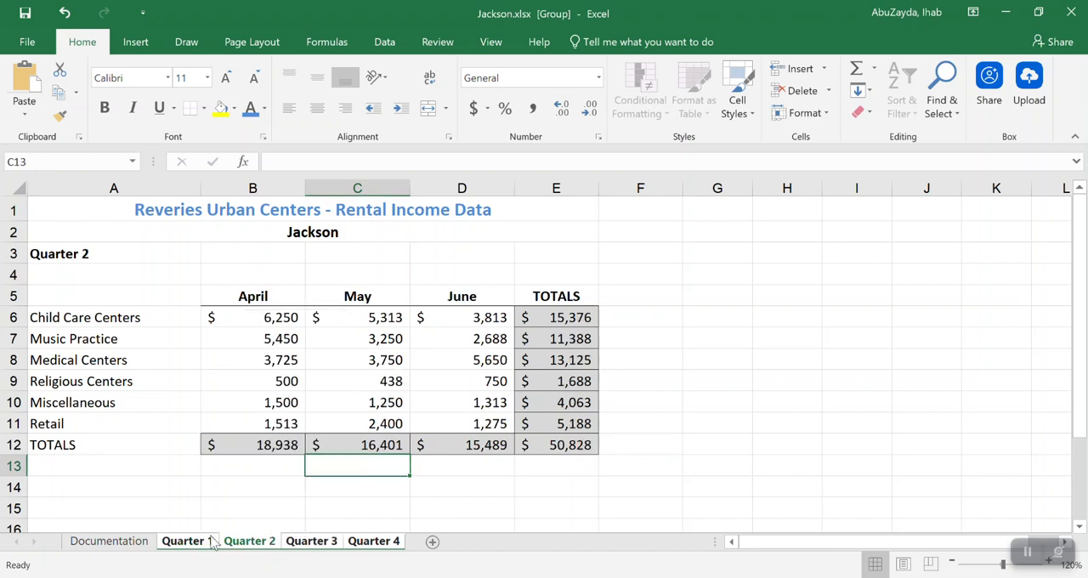
left_click(100, 544)
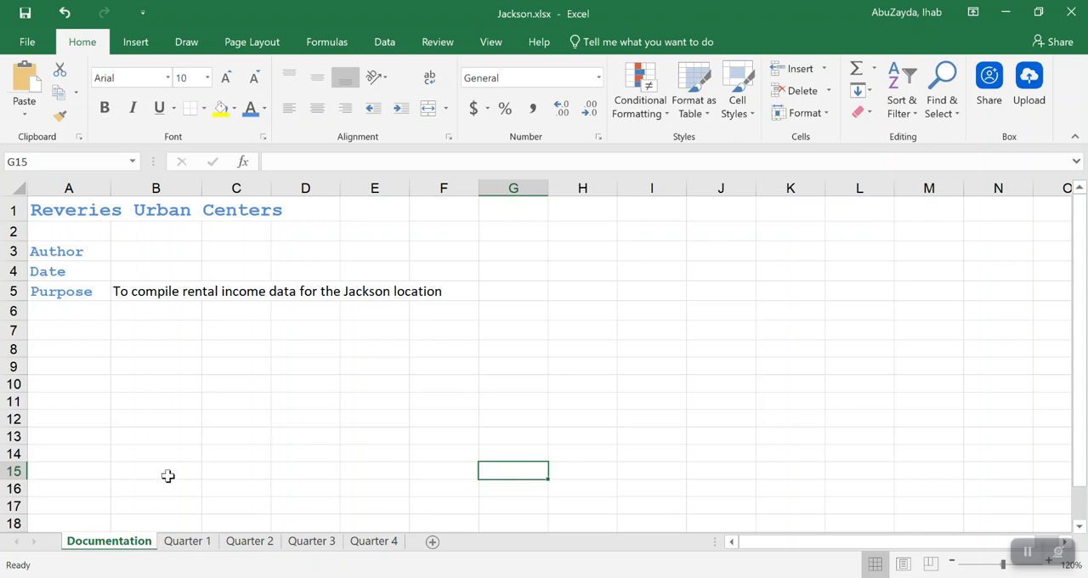
left_click(194, 544)
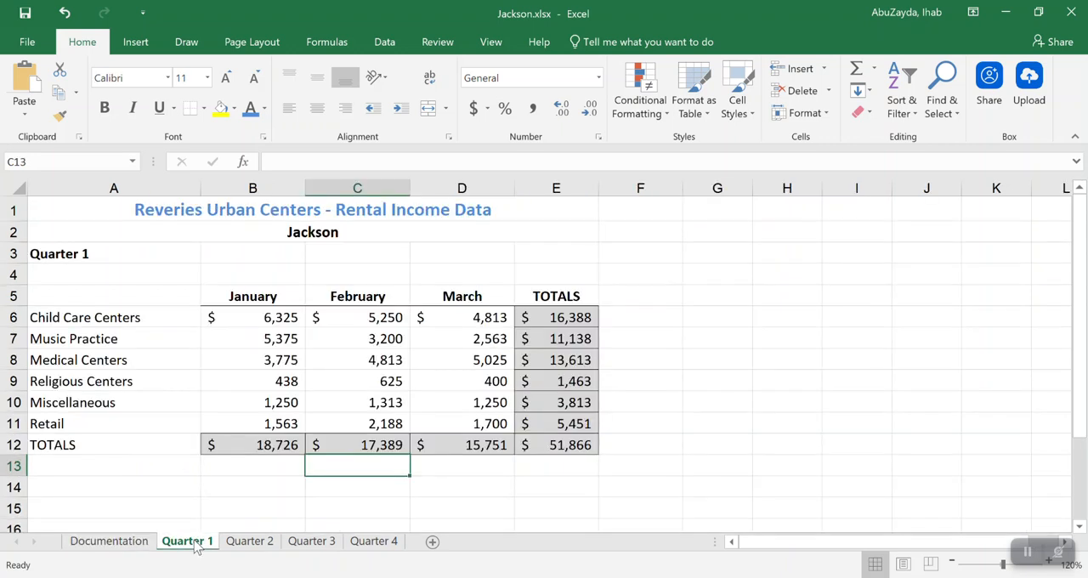
left_click(371, 543, "shift")
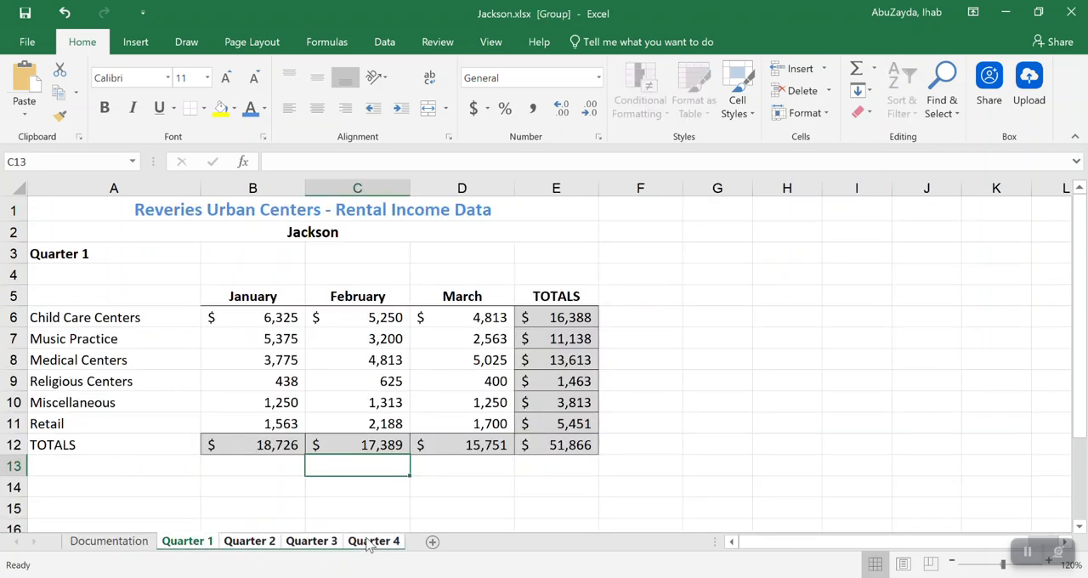
Ungroup the four quarterly sheets and return to the Quarter 1 sheet
right_click(317, 544)
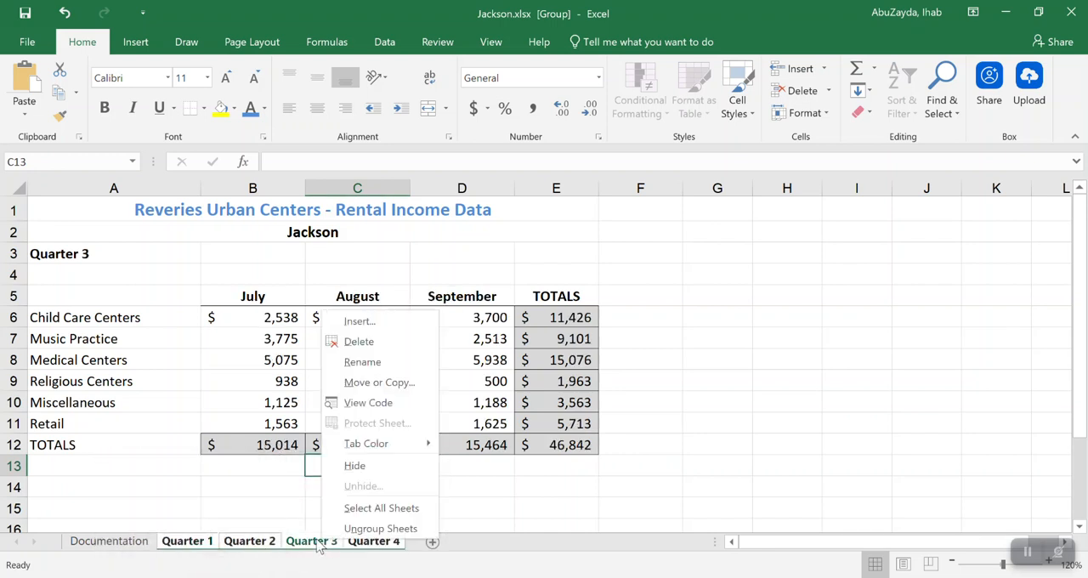
left_click(380, 528)
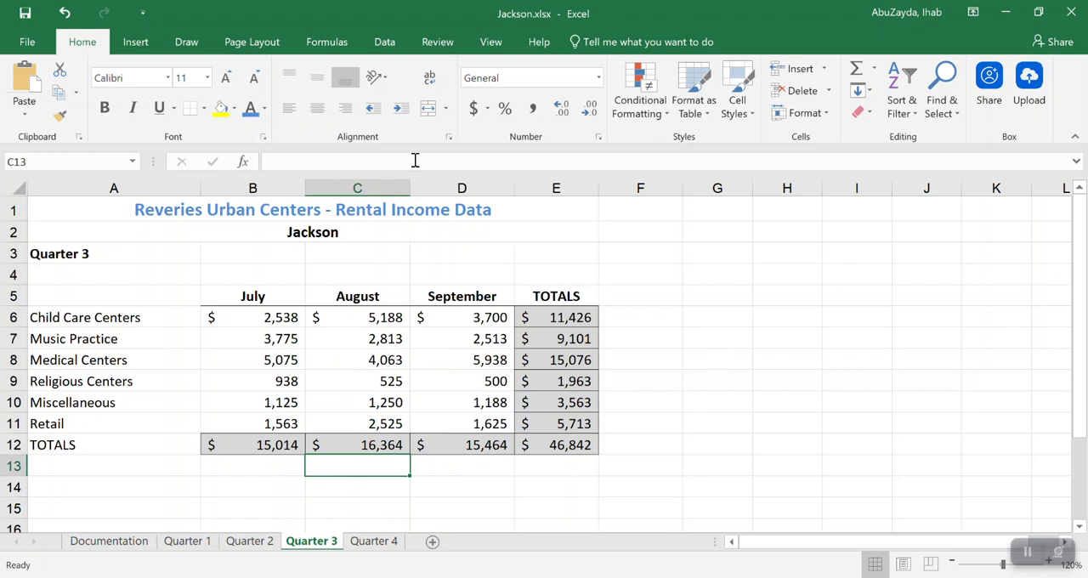
left_click(192, 542)
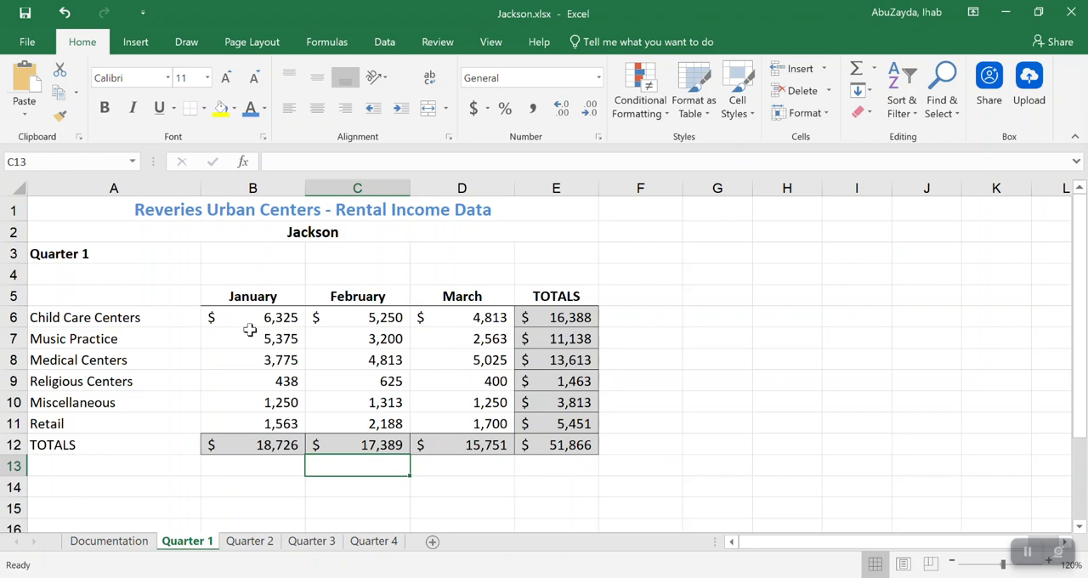
right_click(196, 545)
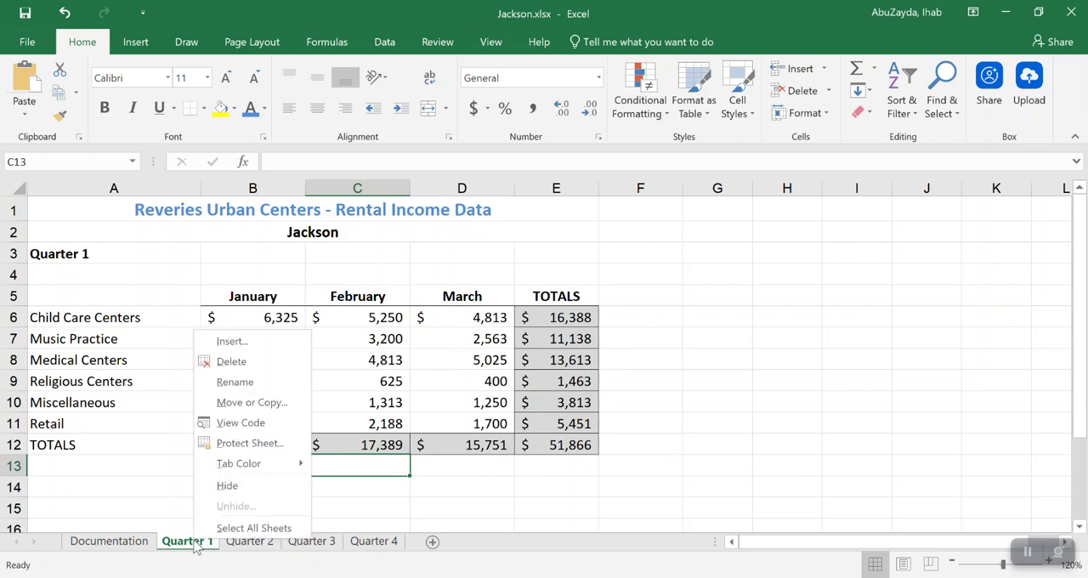
left_click(287, 404)
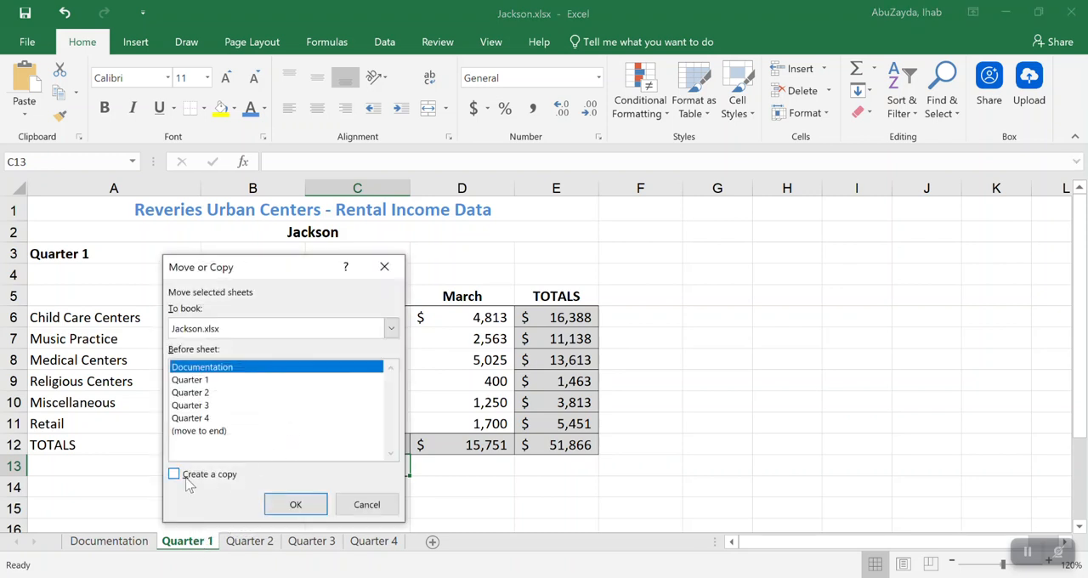
left_click(174, 475)
left_click(367, 504)
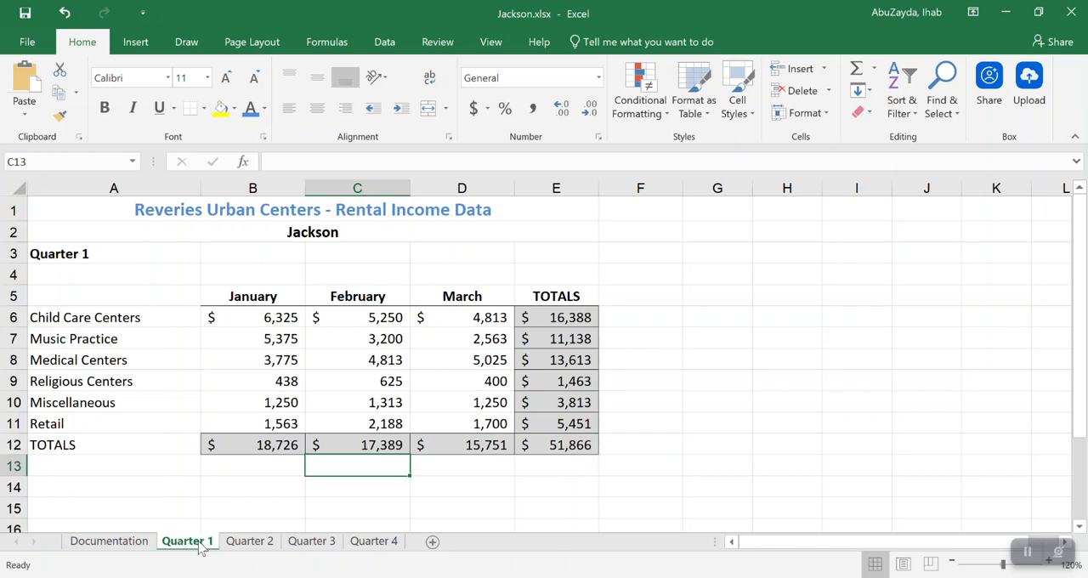
Create a sheet named Summary from a copy of Quarter 1, placed between Documentation and Quarter 1
left_click_drag(197, 544, 91, 553)
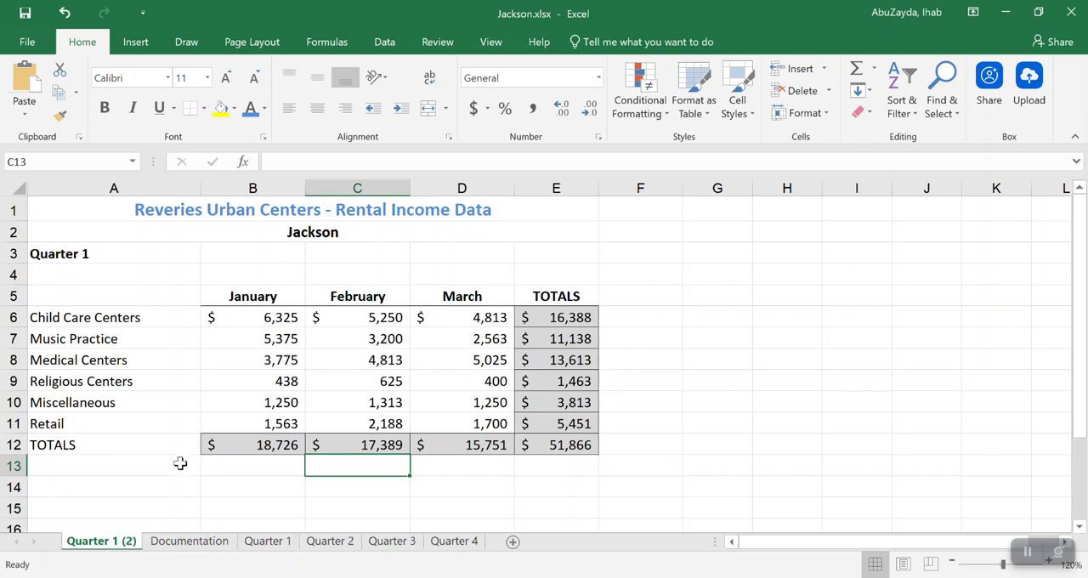
double_click(110, 544)
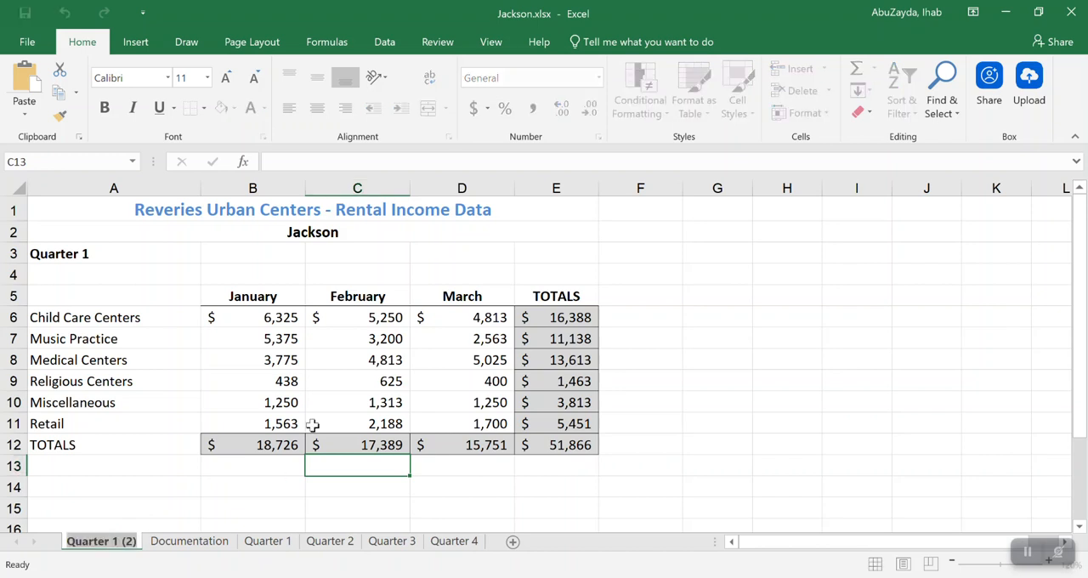
type("Summary")
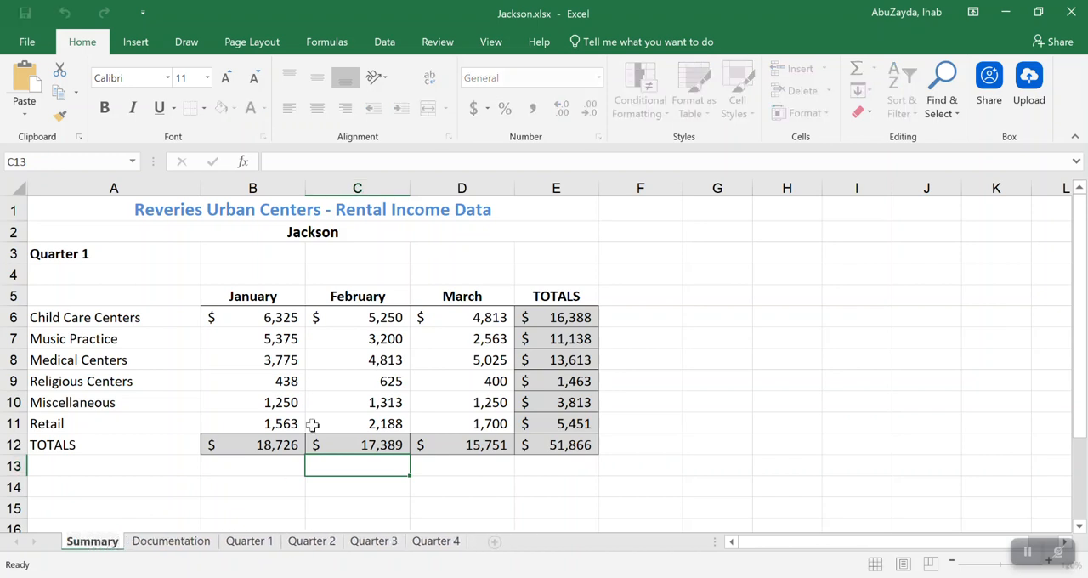
key("Return")
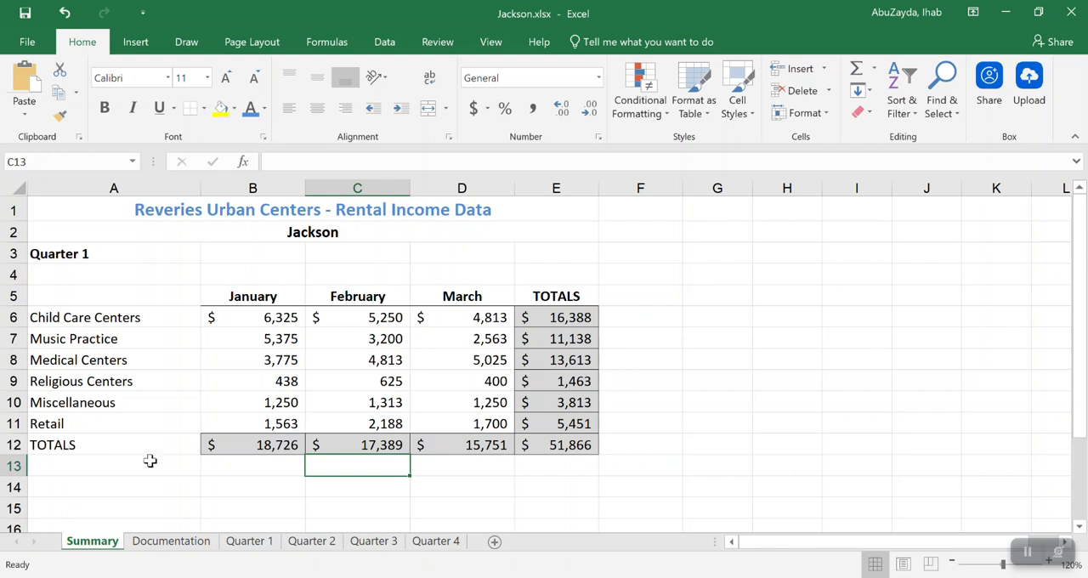
left_click_drag(98, 548, 233, 549)
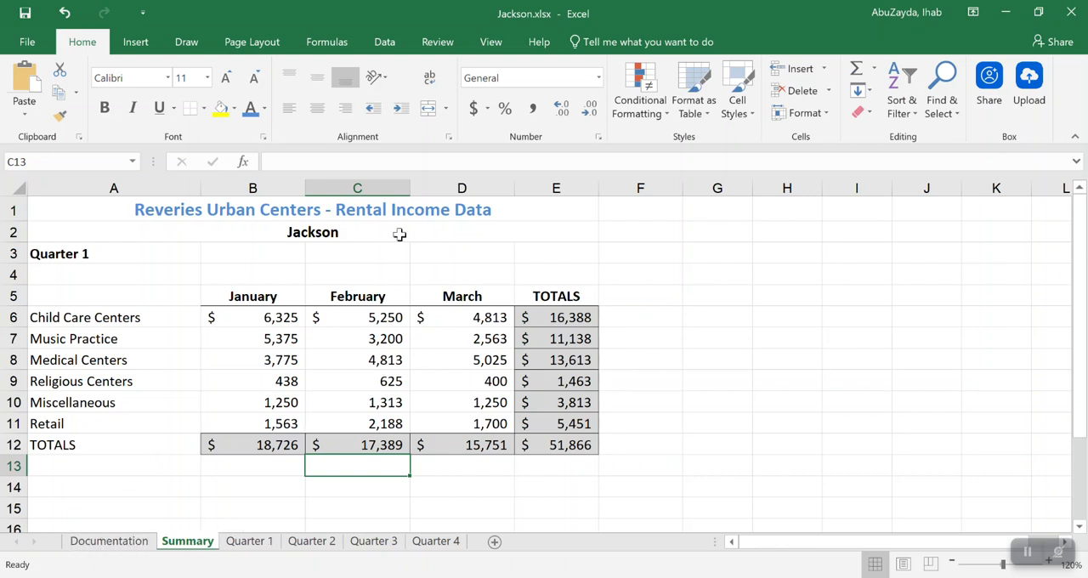
Change the Summary sheet's subtitle in A2 to "Jackson Totals" and the label in A3 to 2017
double_click(372, 232)
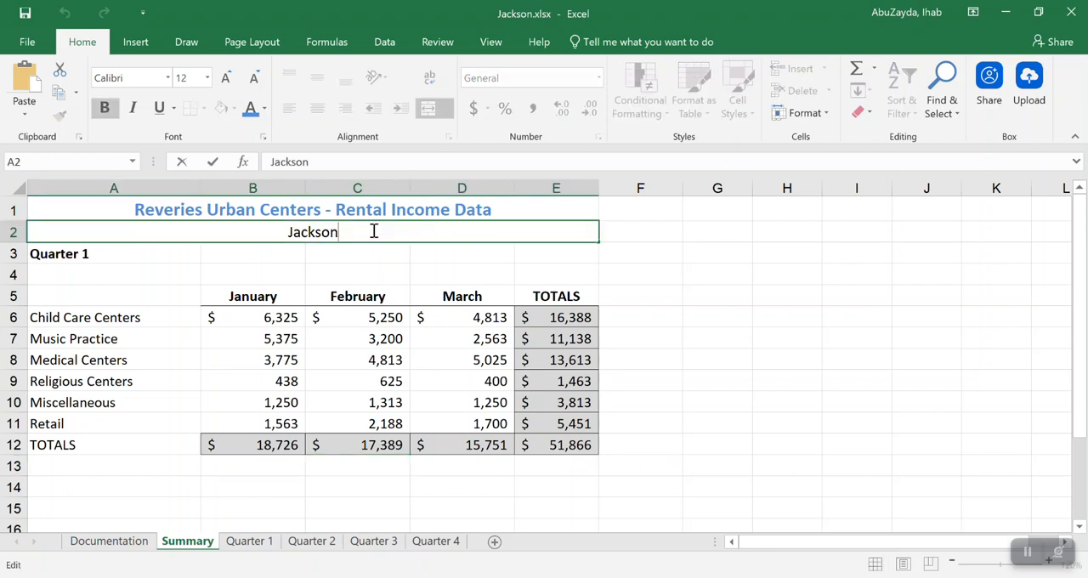
type("Totals")
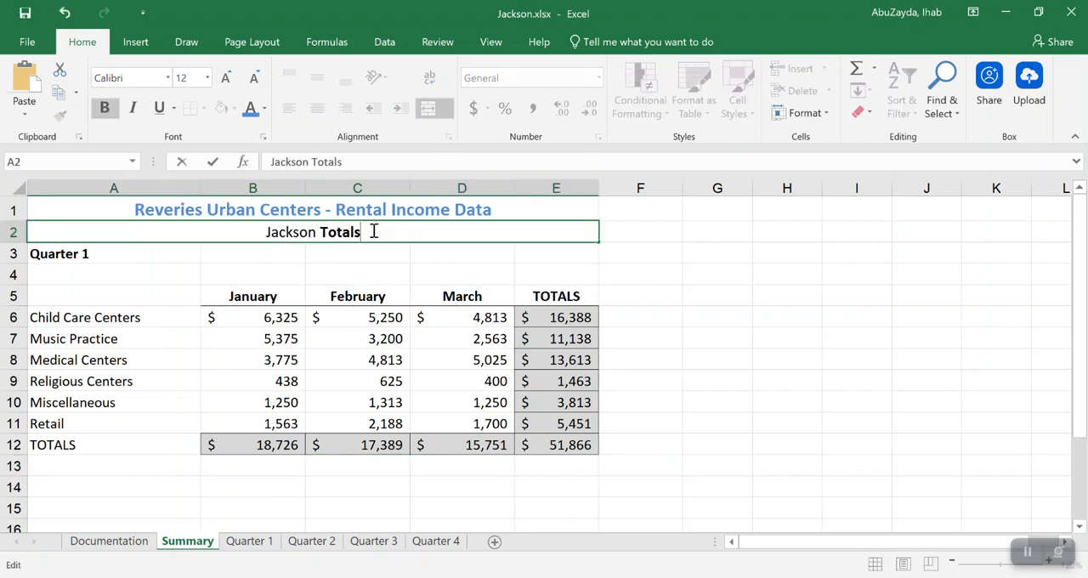
key("Return")
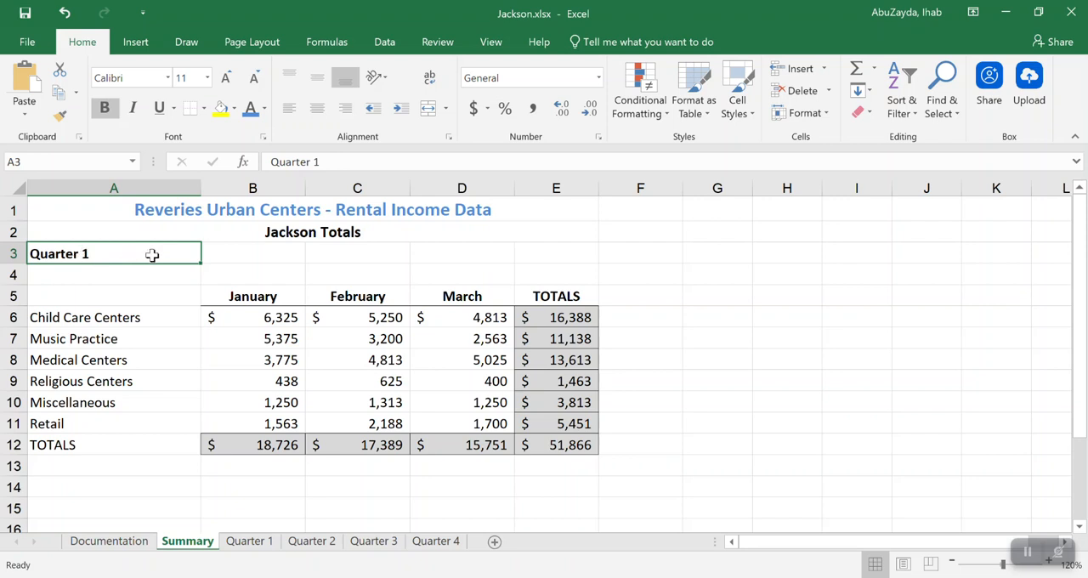
type("2017")
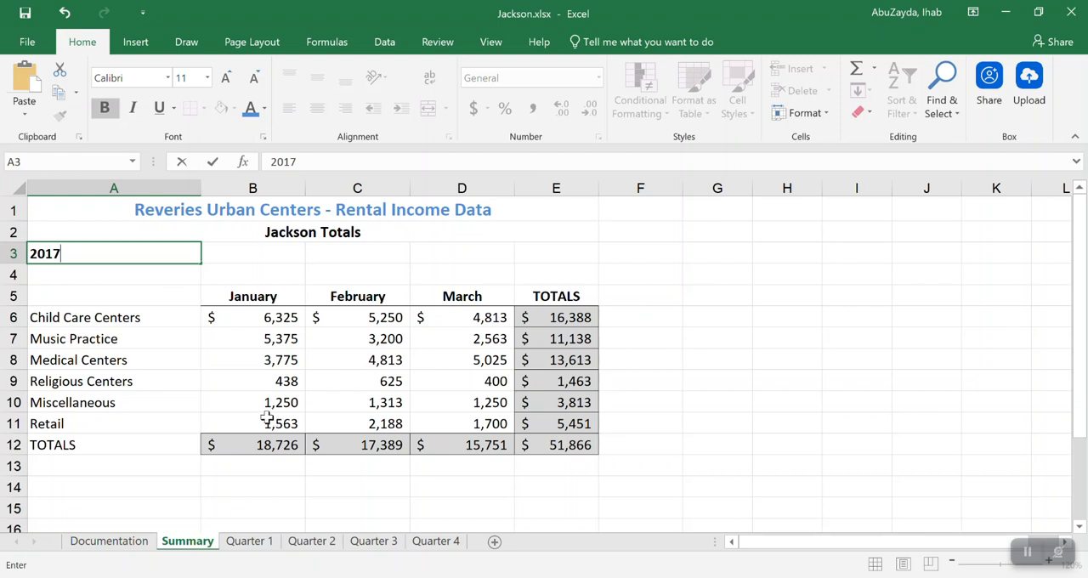
left_click(297, 382)
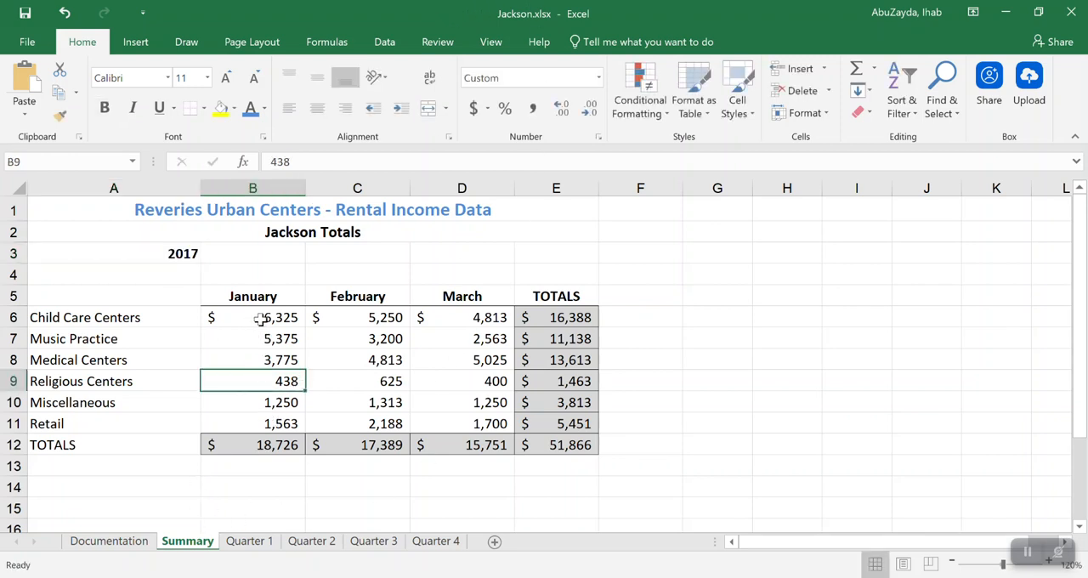
Clear the month headings in B5:D5 and the figures in B6:E11 on the Summary sheet
left_click_drag(257, 294, 462, 291)
key("Delete")
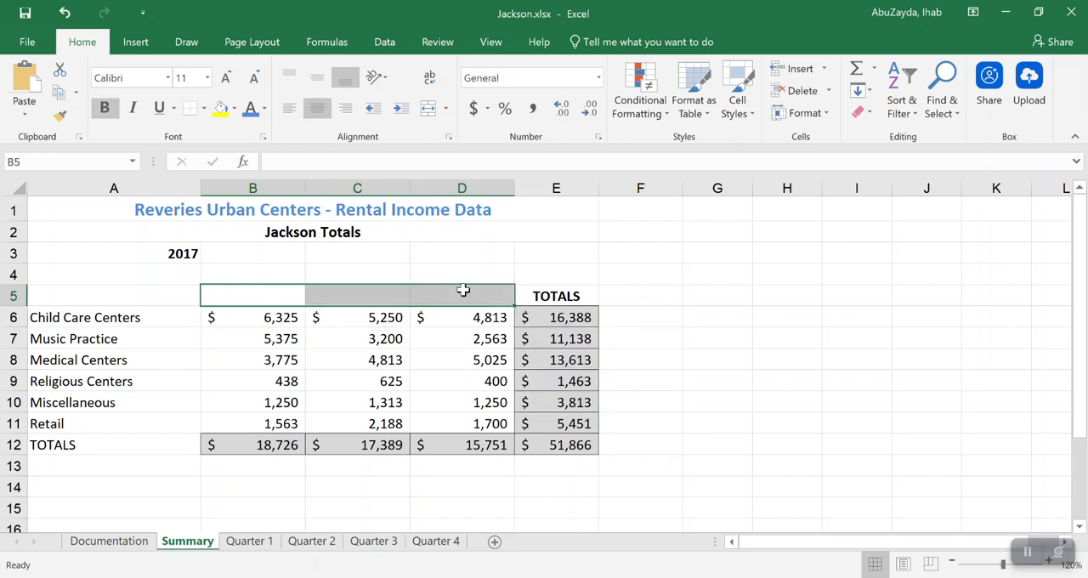
left_click_drag(267, 315, 530, 424)
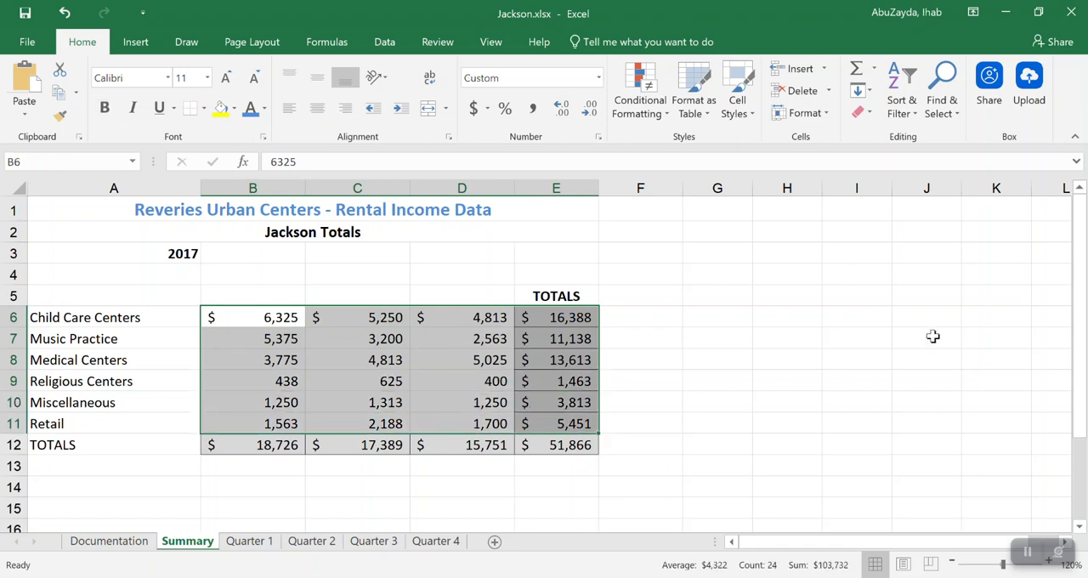
key("Delete")
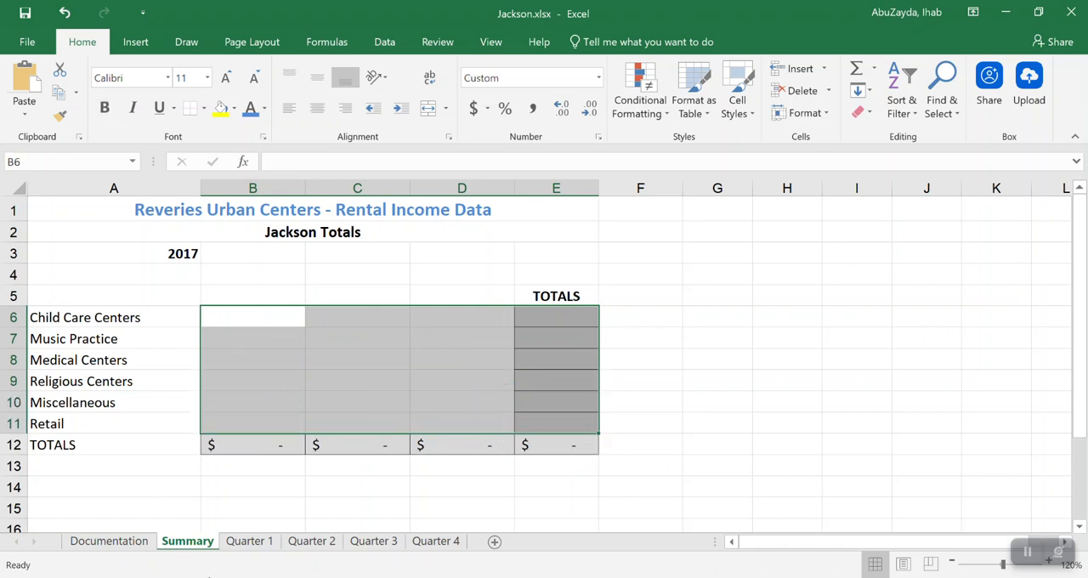
Enter "Quarter 1" as the column heading in B5 of the Summary sheet
left_click(265, 293)
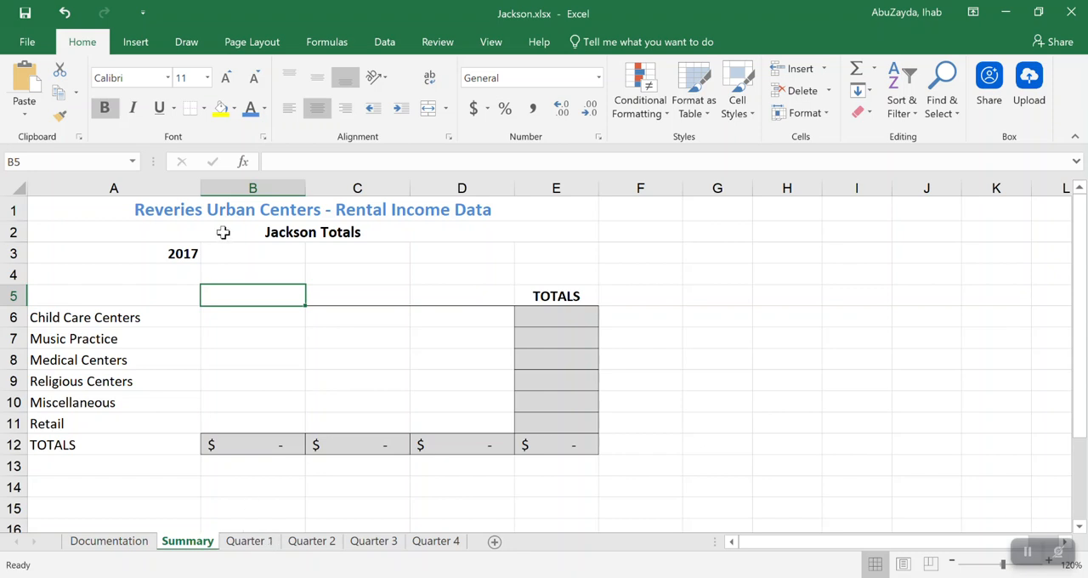
type("Quarter ")
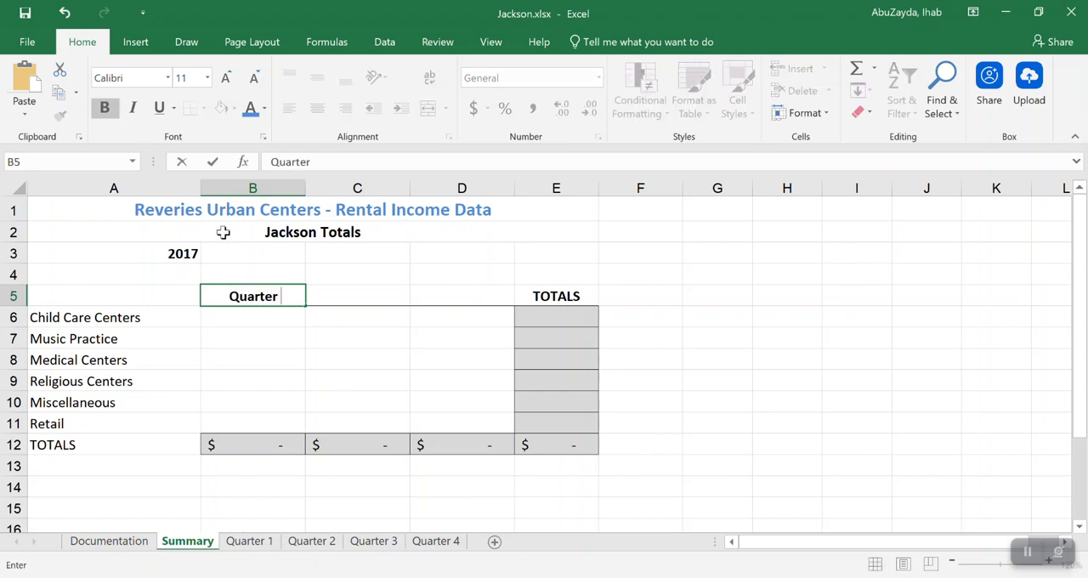
type("1")
key("Return")
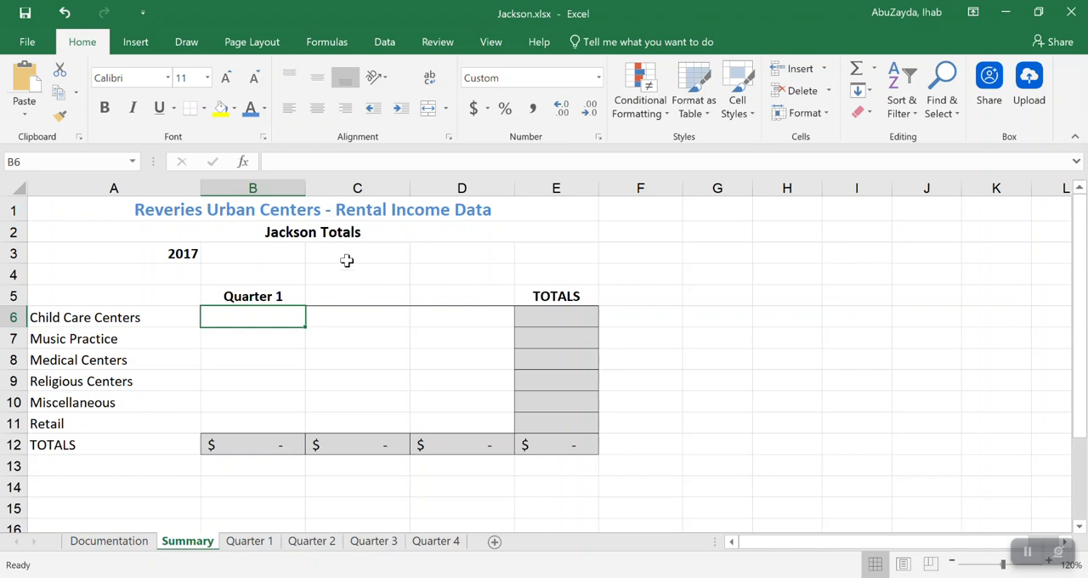
Insert a blank column before column C on the Summary sheet and fill the Quarter 1 heading series across to Quarter 4 in E5
right_click(357, 187)
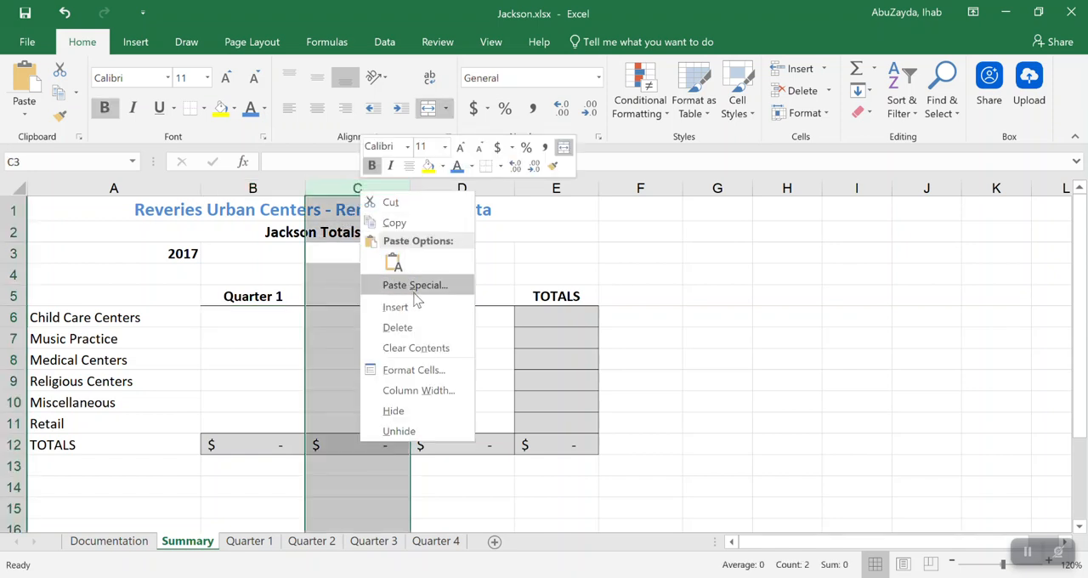
left_click(395, 307)
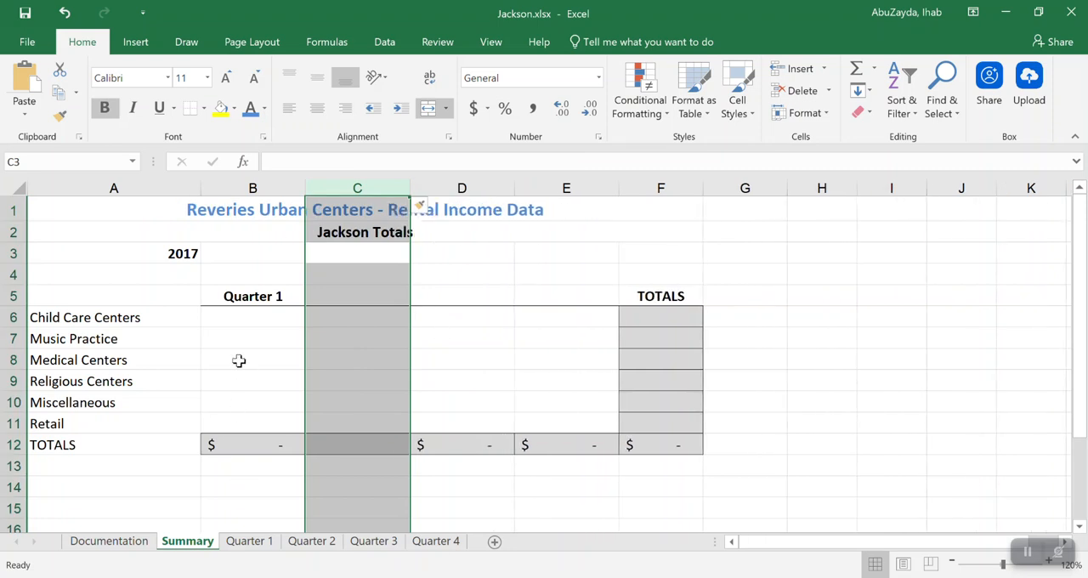
left_click(241, 298)
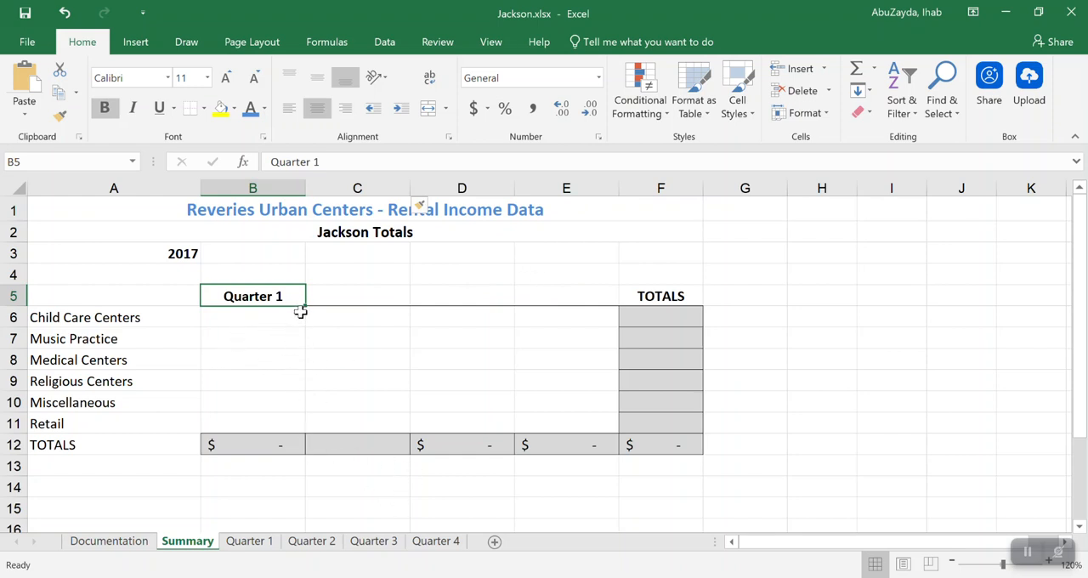
left_click_drag(306, 307, 585, 299)
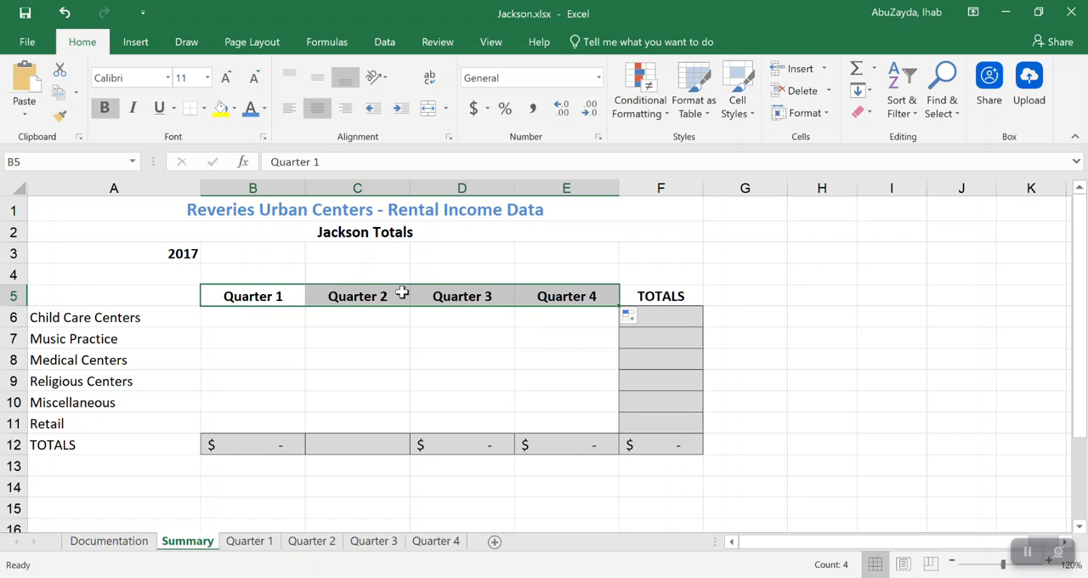
Copy the SUM formula from B12 into C12 in the TOTALS row of the Summary sheet
left_click(255, 446)
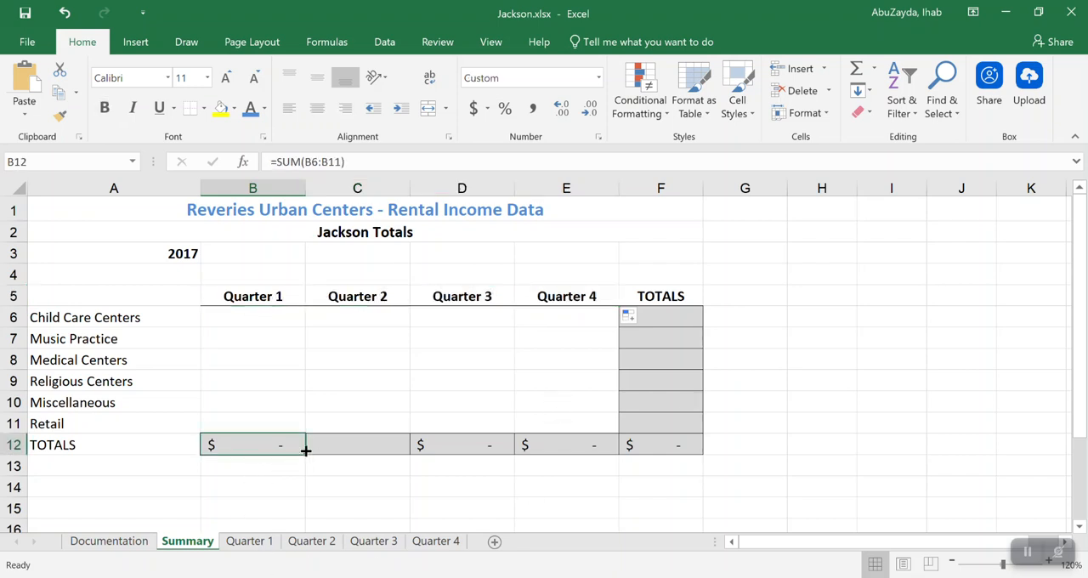
left_click_drag(305, 453, 396, 453)
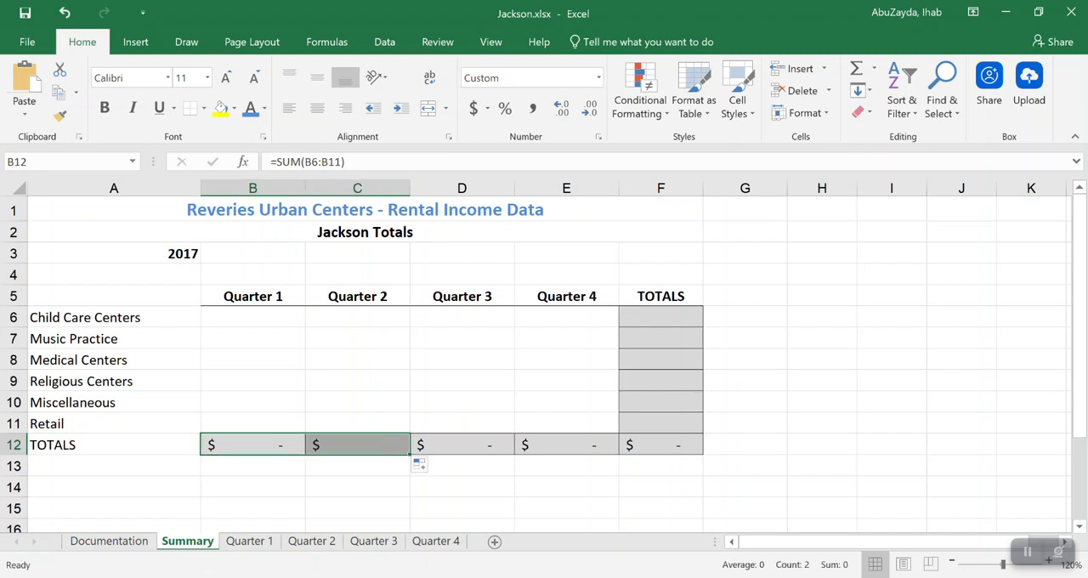
left_click(377, 362)
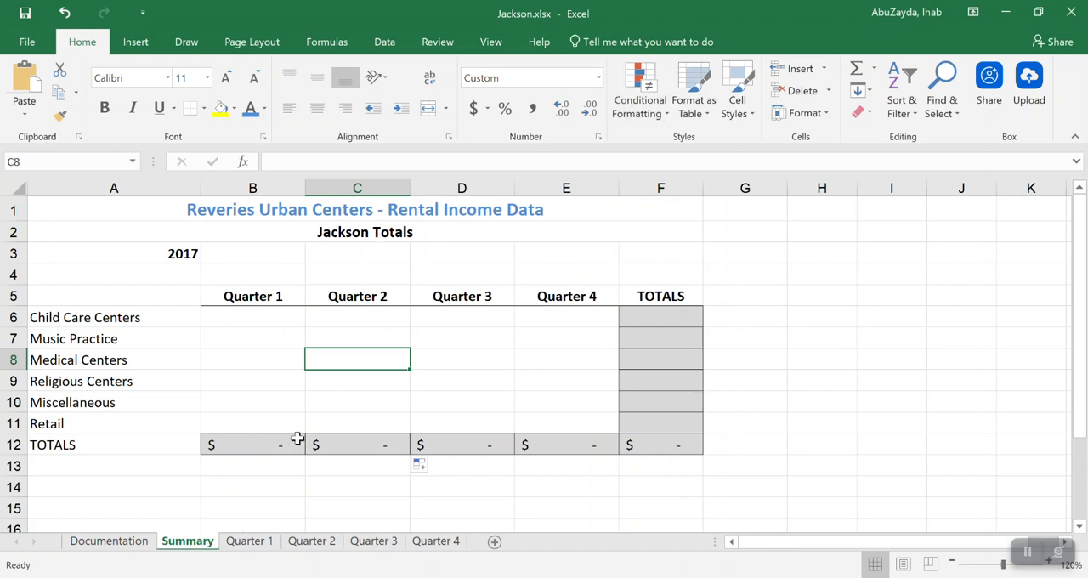
Compare the Child Care Centers total in E6 of the Quarter 1 sheet with its destination cell B6 on the Summary sheet
left_click(233, 314)
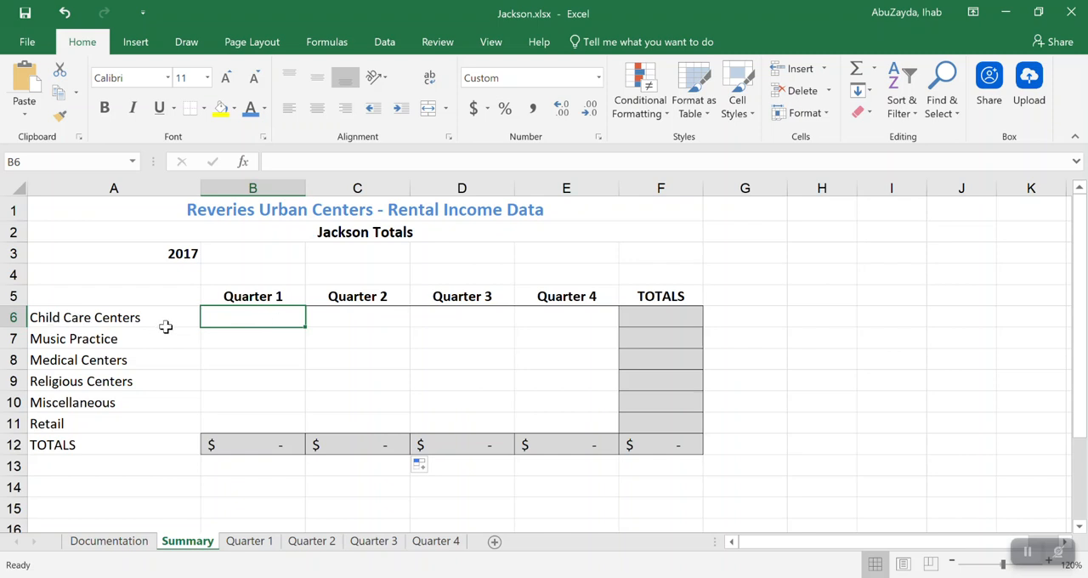
left_click(270, 544)
left_click(549, 321)
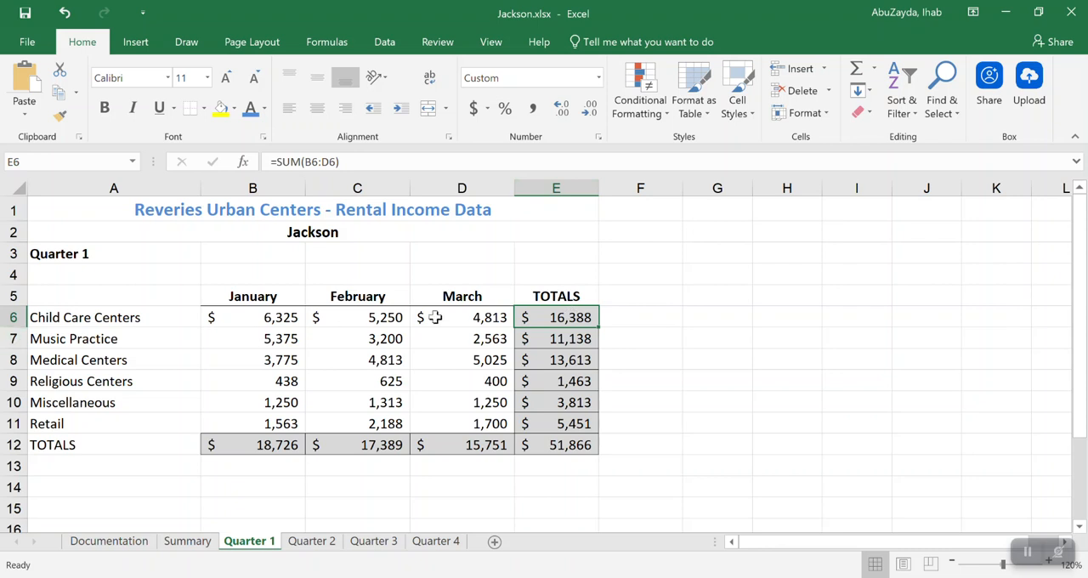
left_click(204, 549)
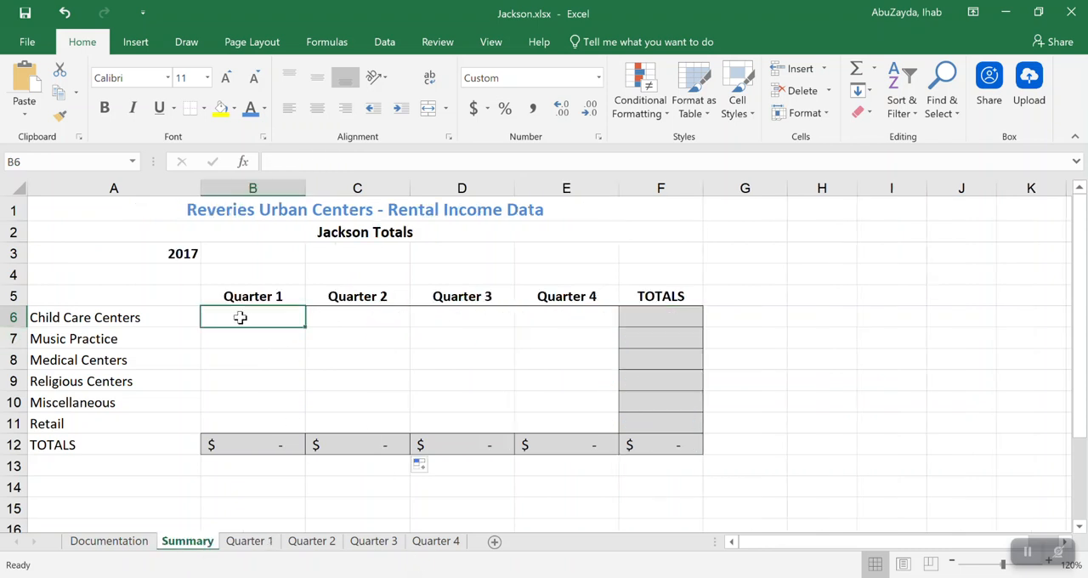
left_click(247, 542)
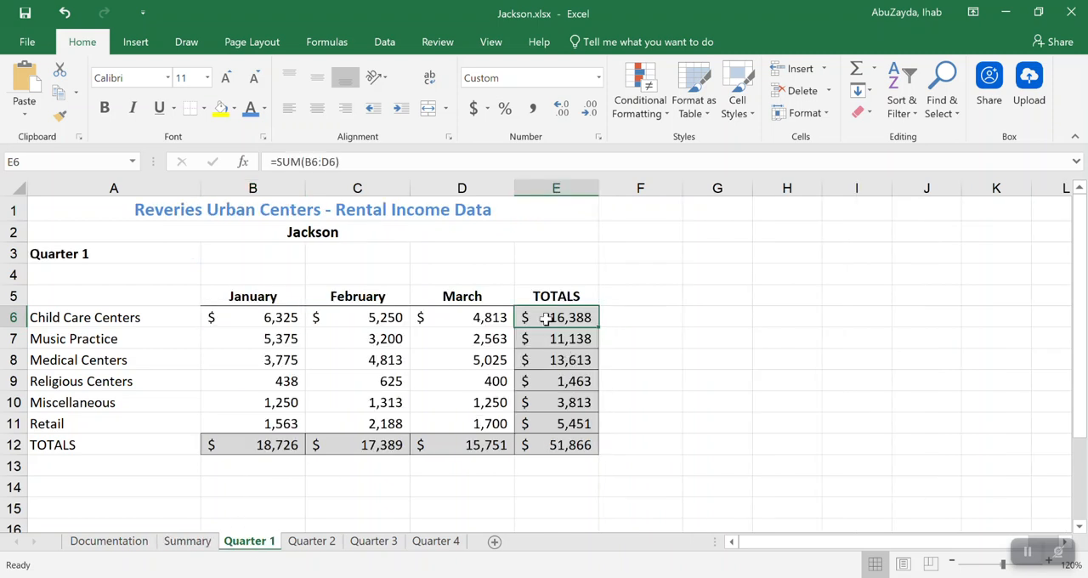
left_click(203, 545)
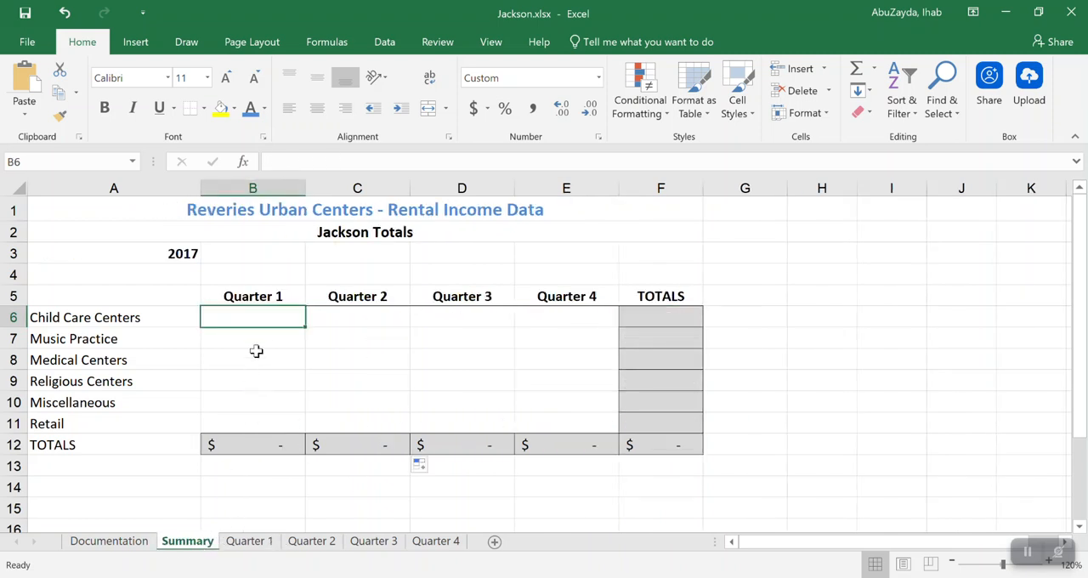
left_click(247, 544)
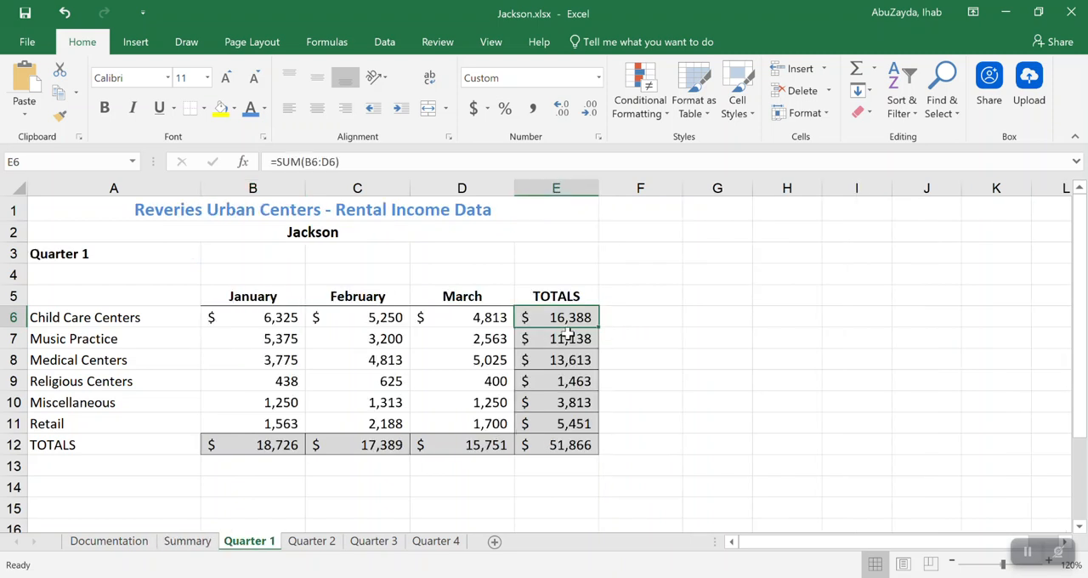
left_click(192, 542)
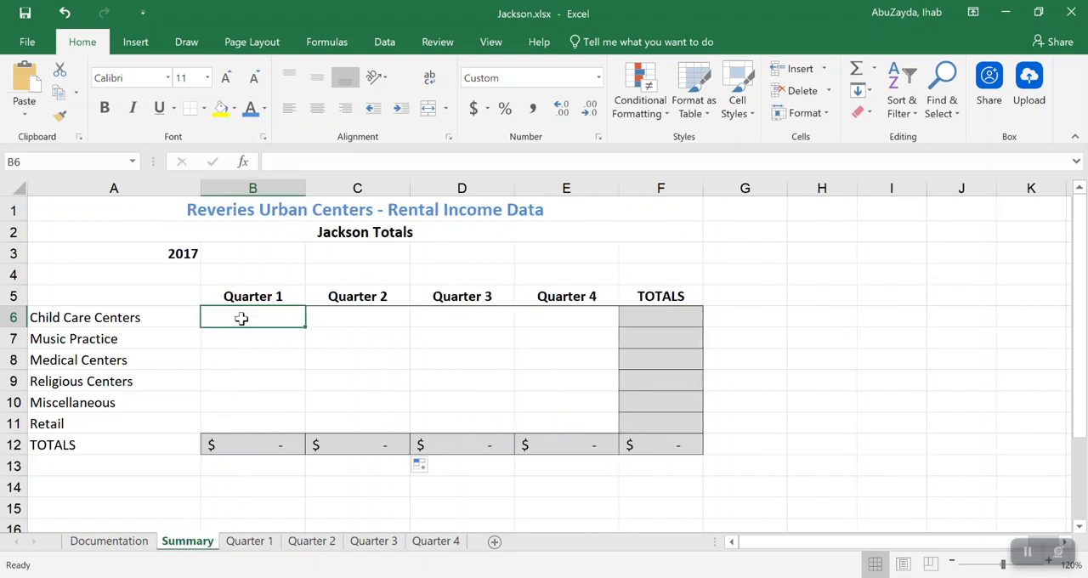
Link B6 on the Summary sheet to the Child Care Centers total on the Quarter 1 sheet with ='Quarter 1'!E6
type("=")
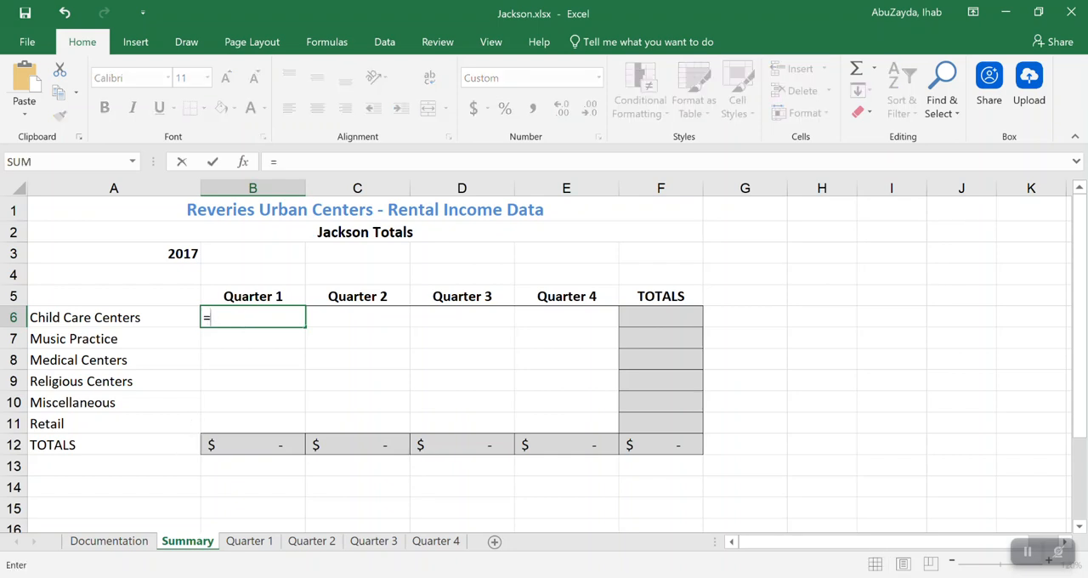
left_click(248, 541)
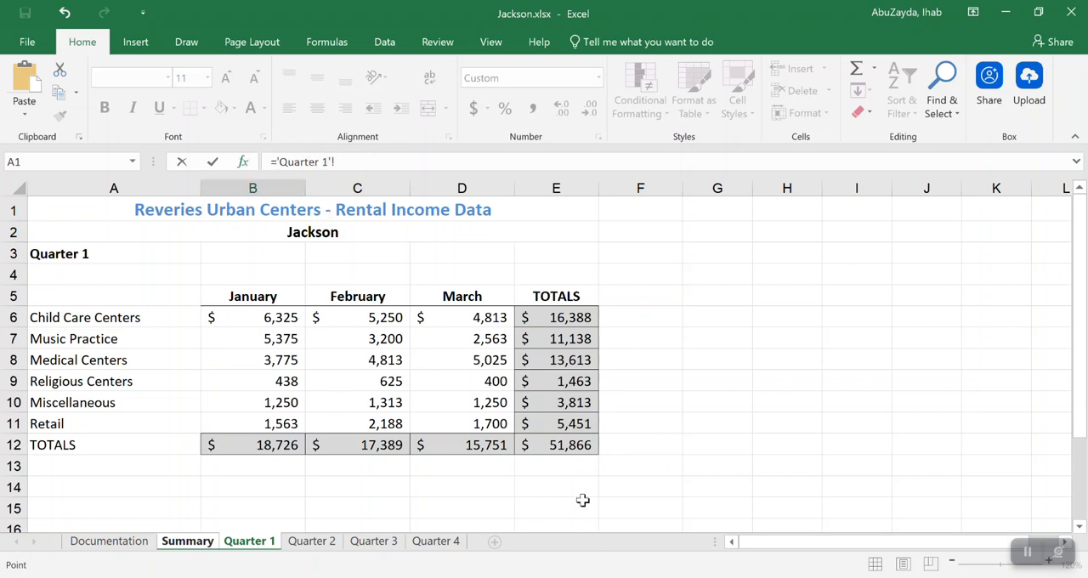
left_click(555, 318)
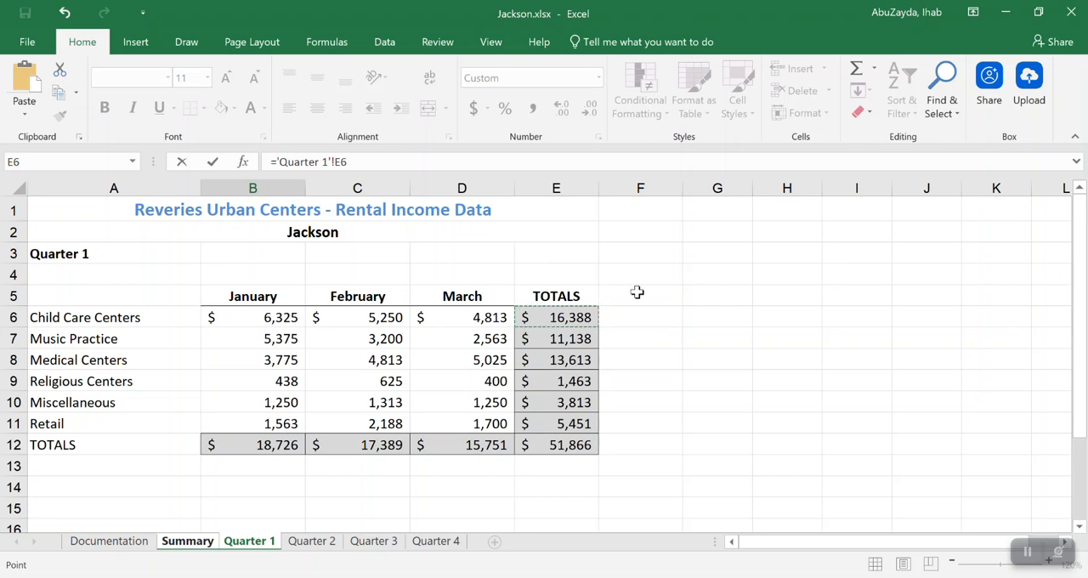
key("Return")
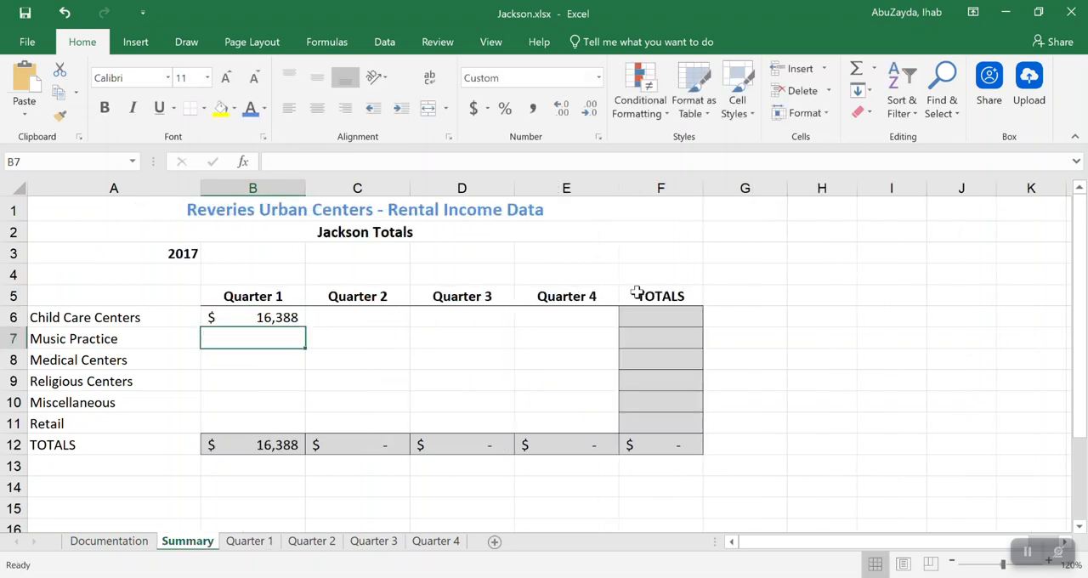
Examine the cross-sheet formula in B6 of the Summary sheet and the Child Care Centers row it refers to on the Quarter 1 sheet
left_click(265, 317)
double_click(265, 317)
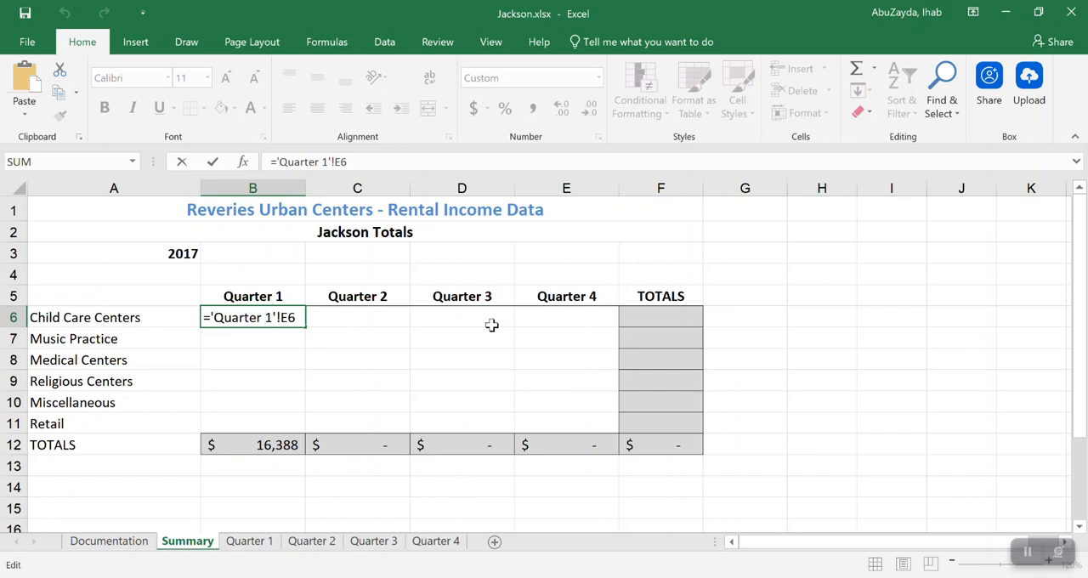
key("Return")
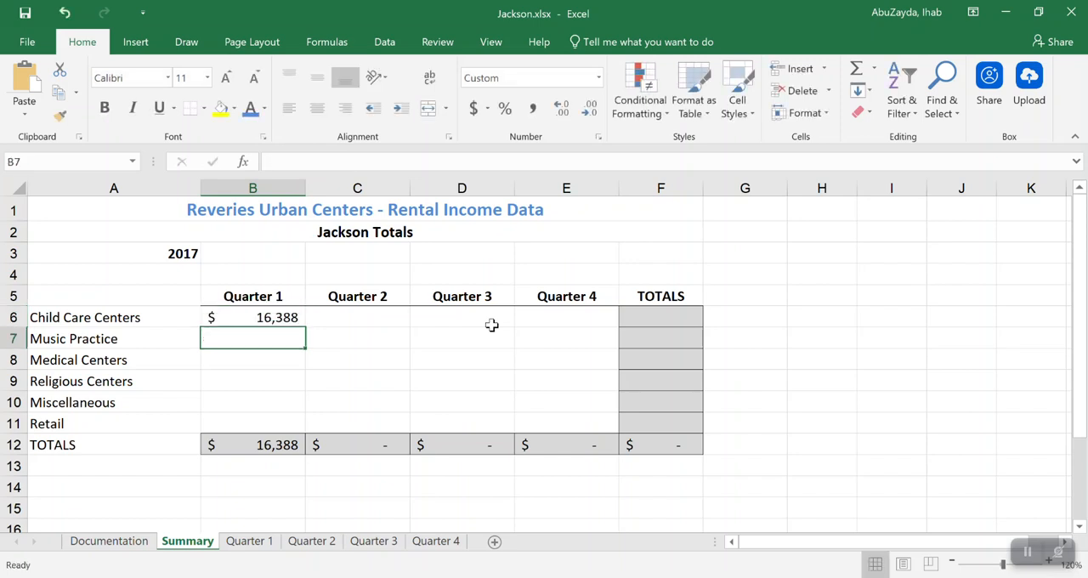
left_click(278, 315)
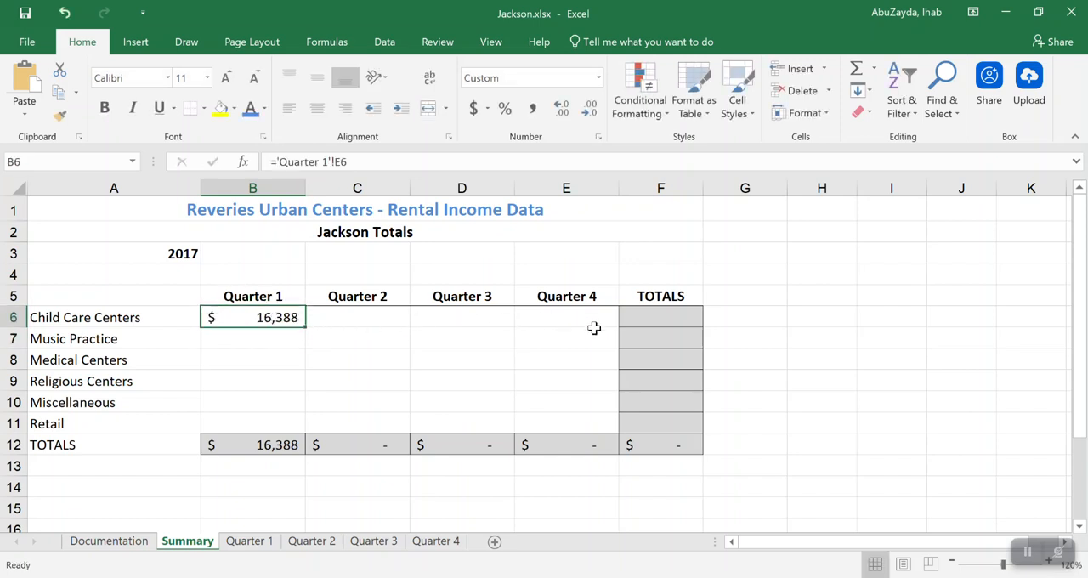
double_click(290, 315)
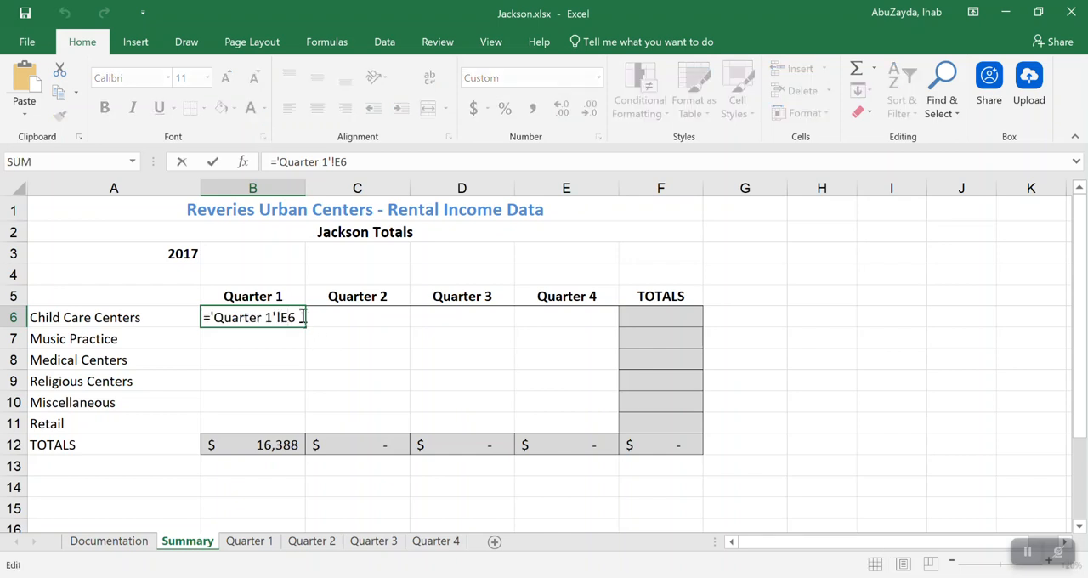
key("Escape")
left_click(252, 540)
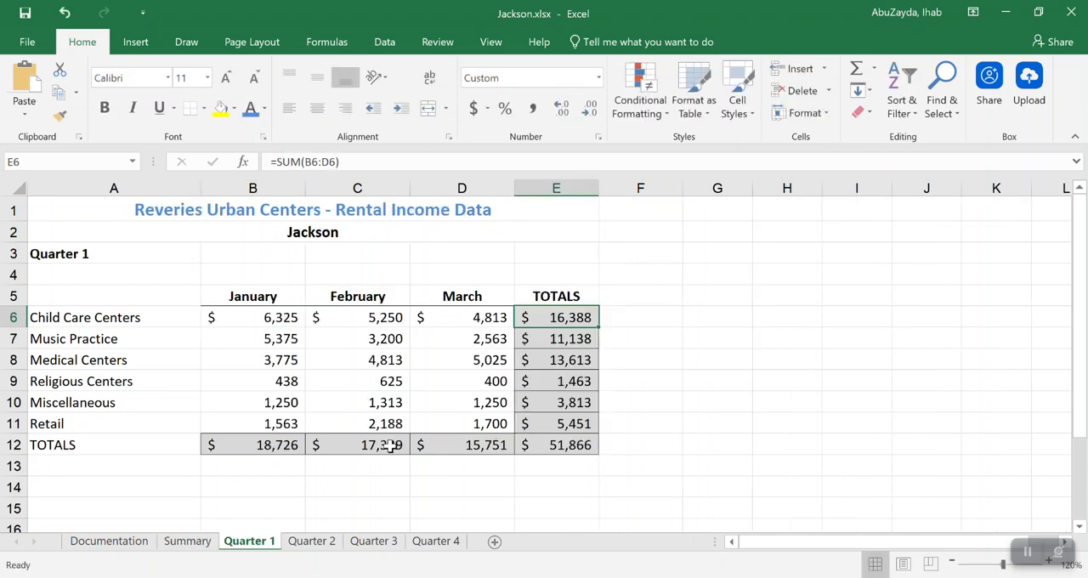
left_click(644, 316)
left_click(711, 318)
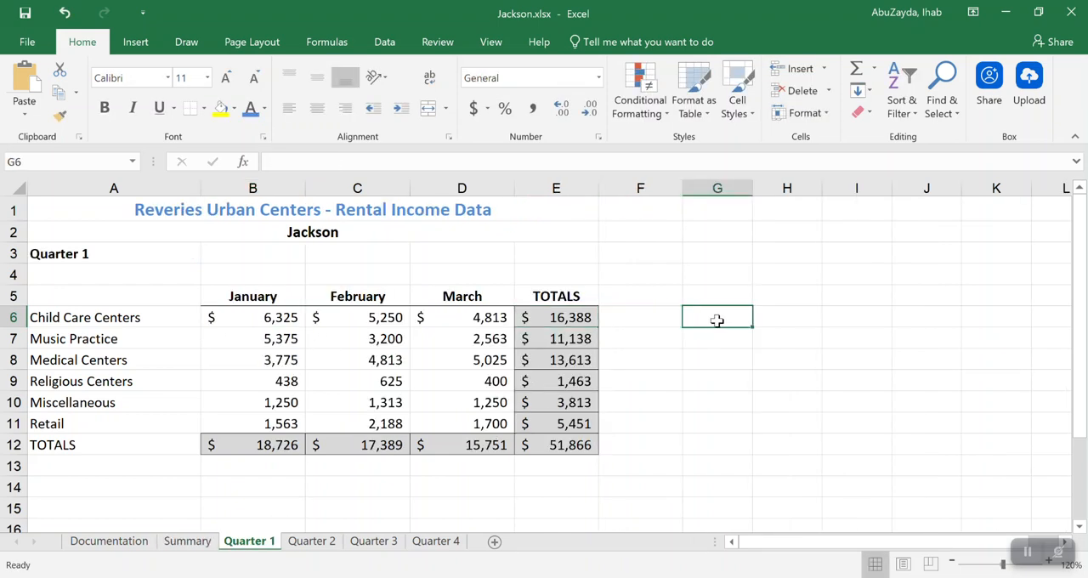
left_click(791, 318)
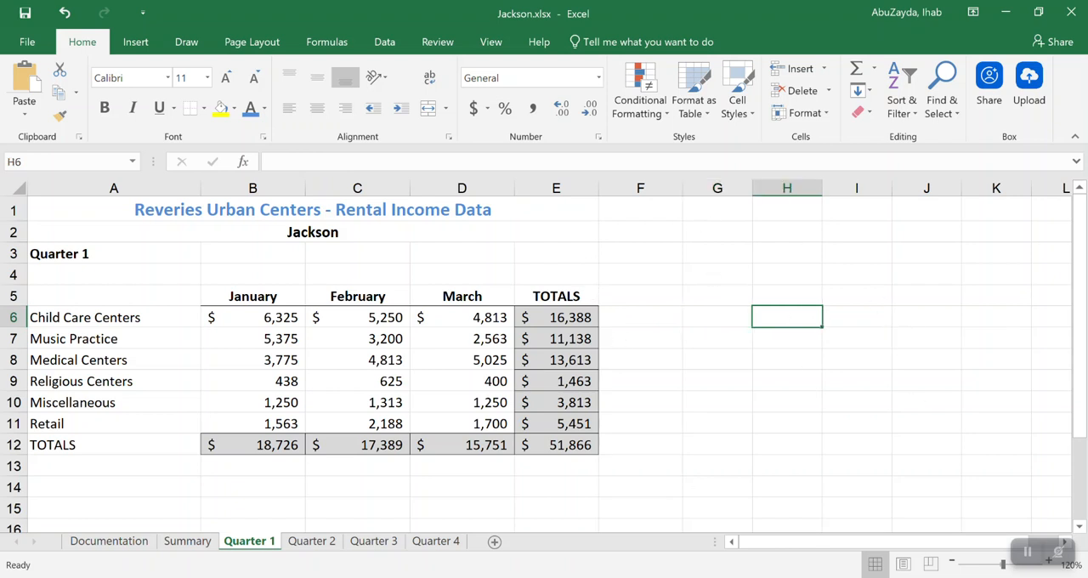
left_click(185, 542)
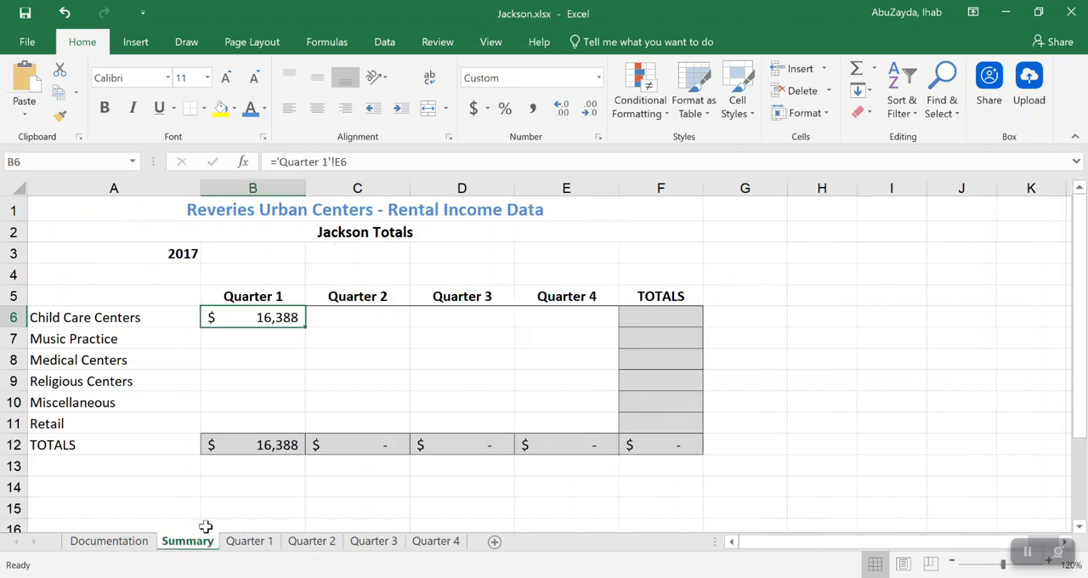
Link C6 on the Summary sheet to the Child Care Centers total on the Quarter 2 sheet with ='Quarter 2'!E6
left_click(366, 321)
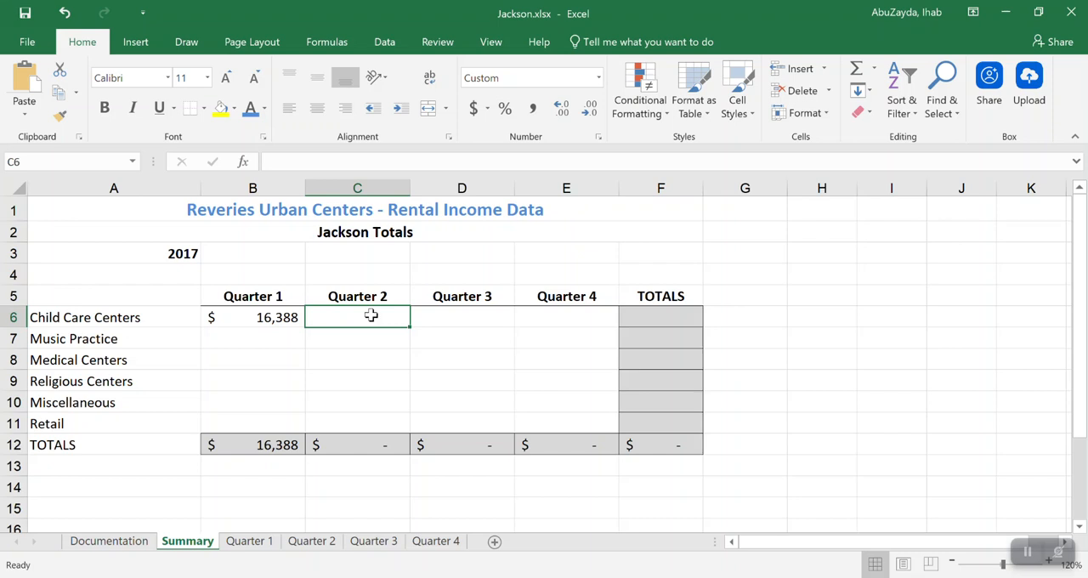
type("=")
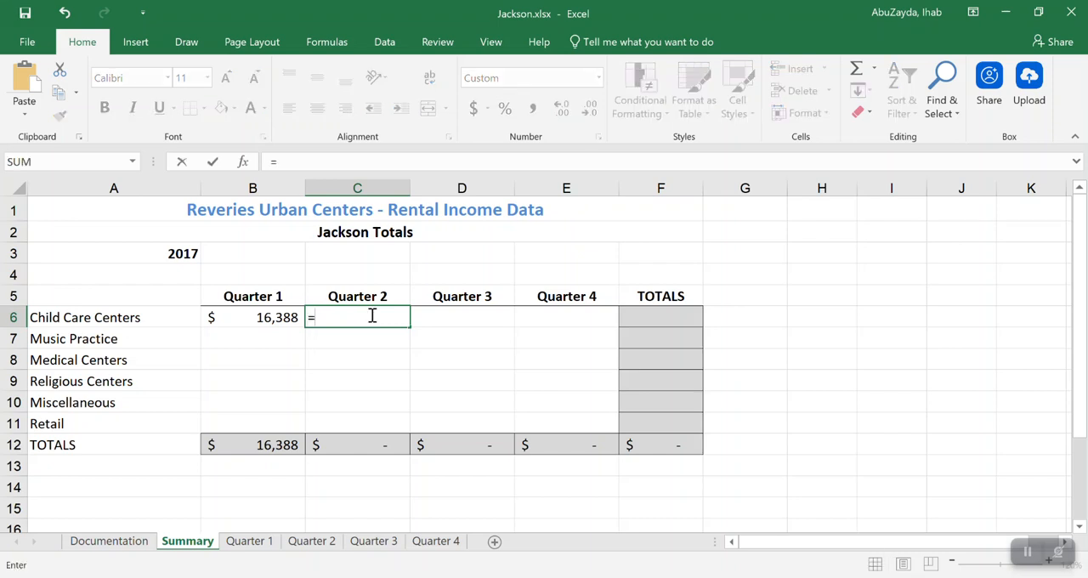
left_click(313, 543)
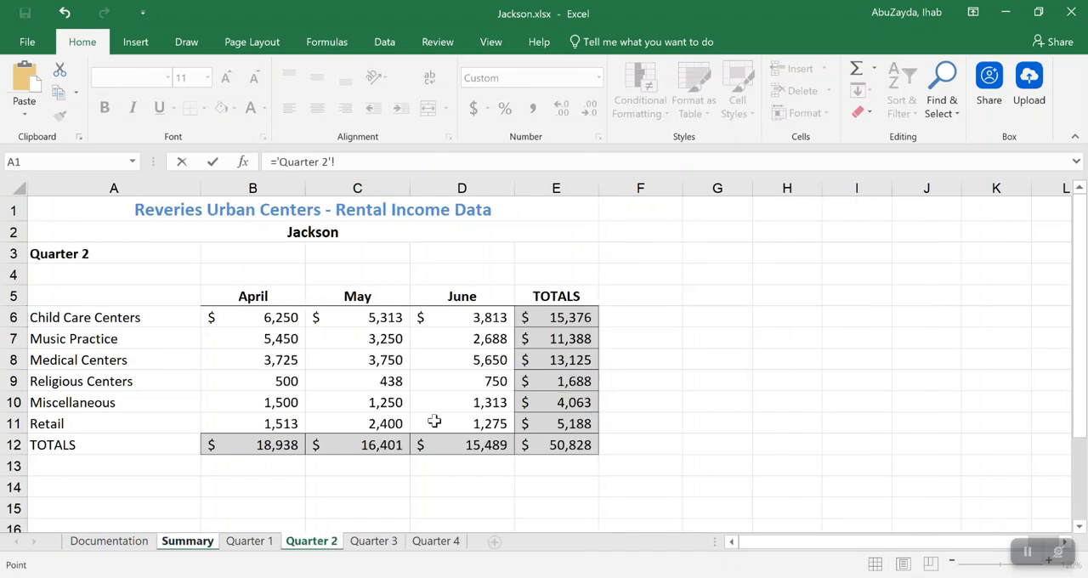
left_click(556, 321)
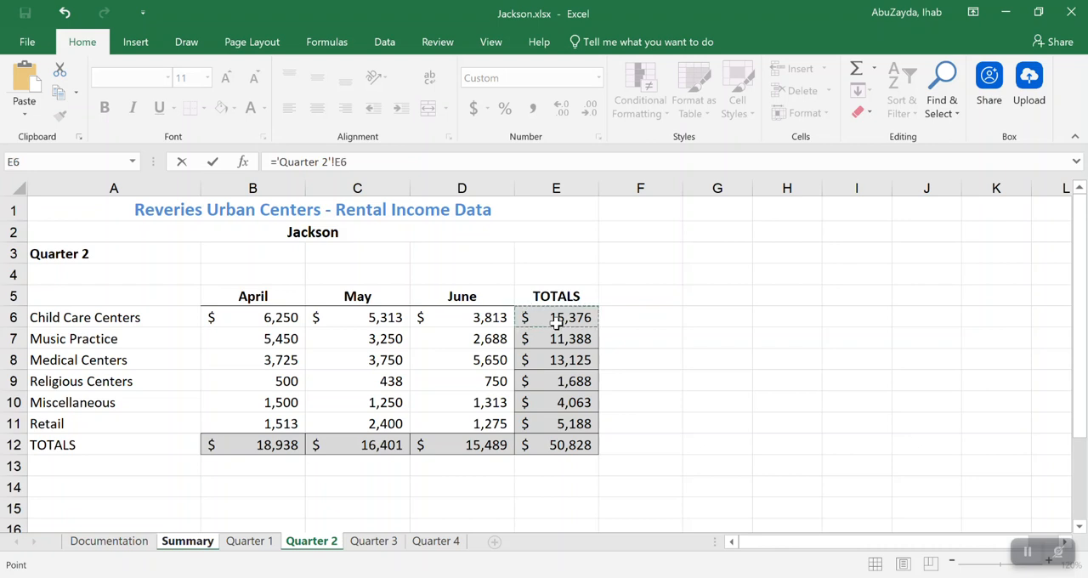
key("Return")
Link D6 on the Summary sheet to the Child Care Centers total on the Quarter 3 sheet with ='Quarter 3'!E6
left_click(462, 316)
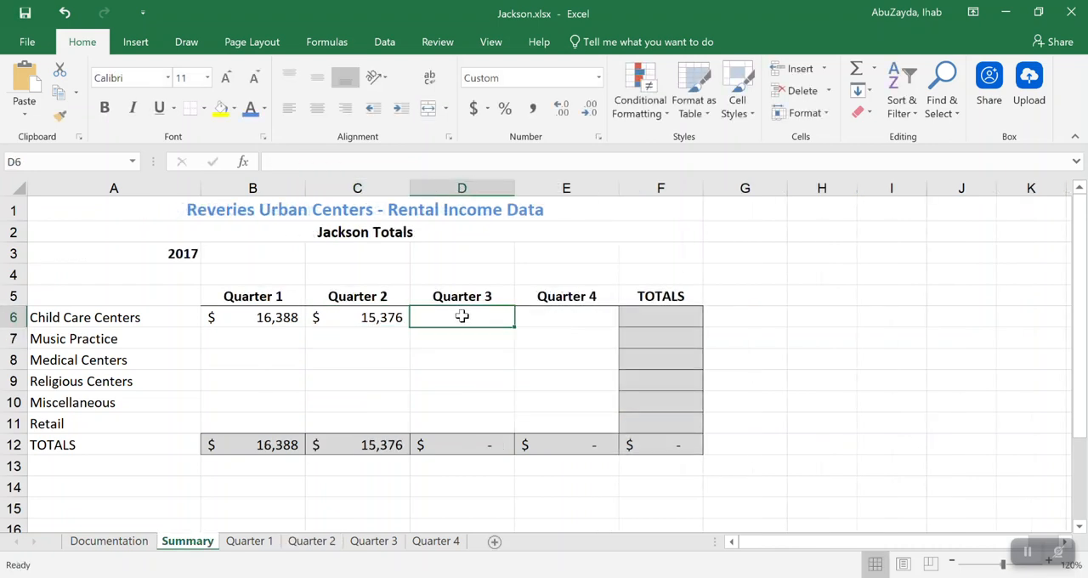
type("=")
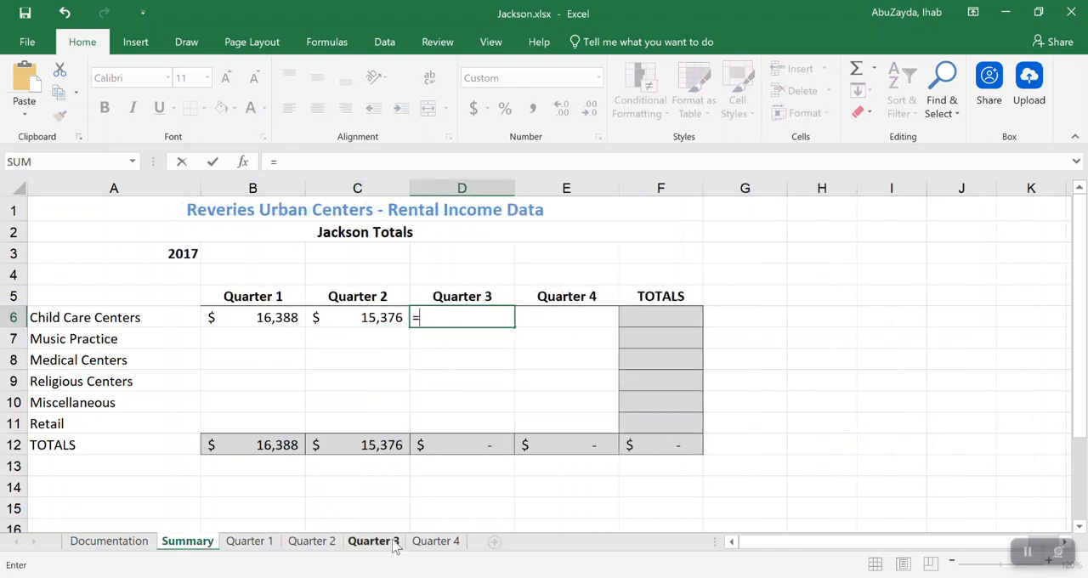
left_click(391, 542)
left_click(561, 320)
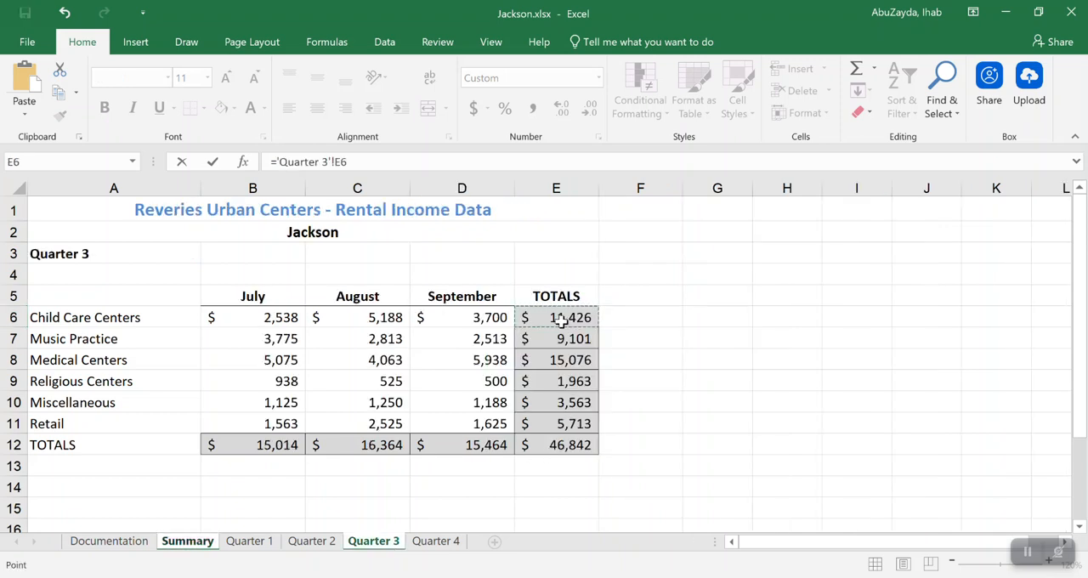
key("Return")
Link E6 on the Summary sheet to the Child Care Centers total on the Quarter 4 sheet with ='Quarter 4'!E6
left_click(559, 324)
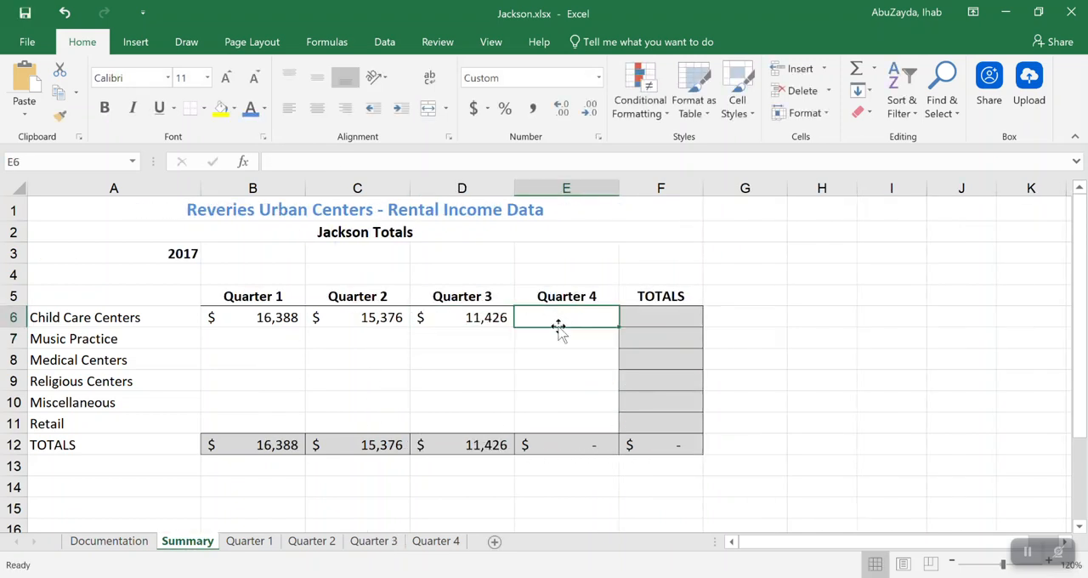
type("=")
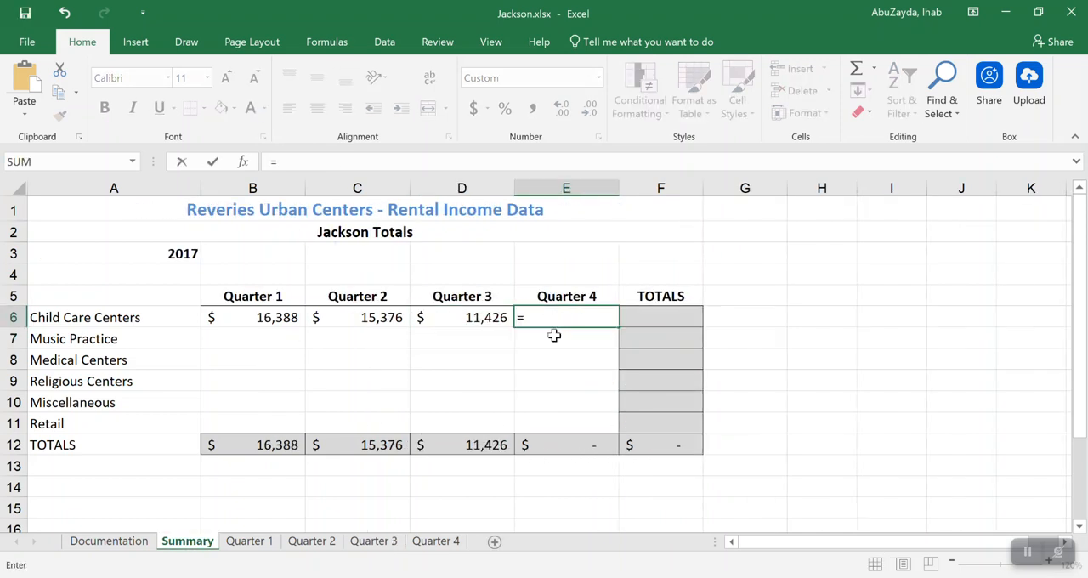
left_click(435, 540)
left_click(556, 317)
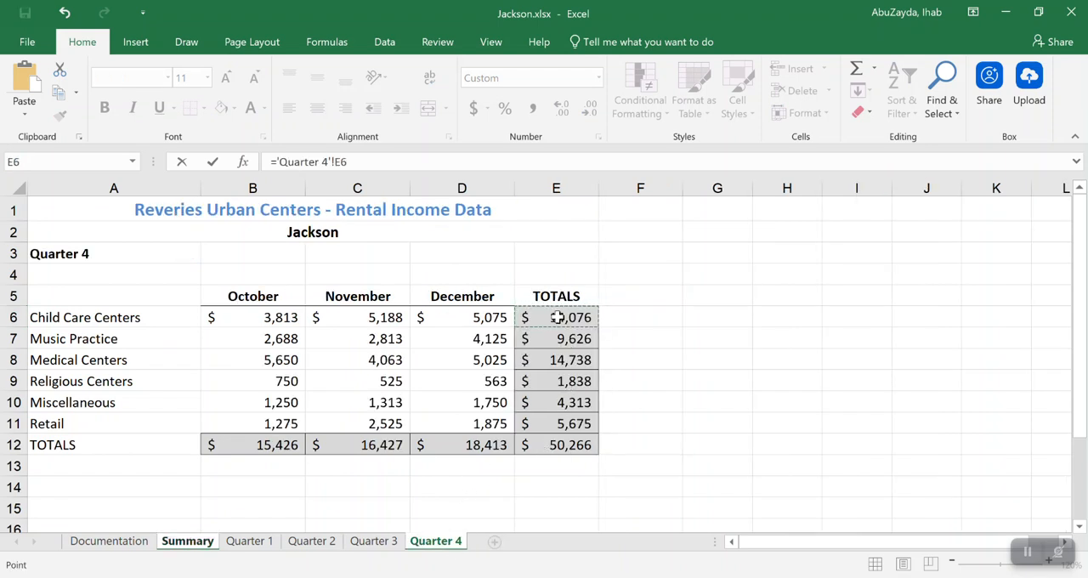
key("Return")
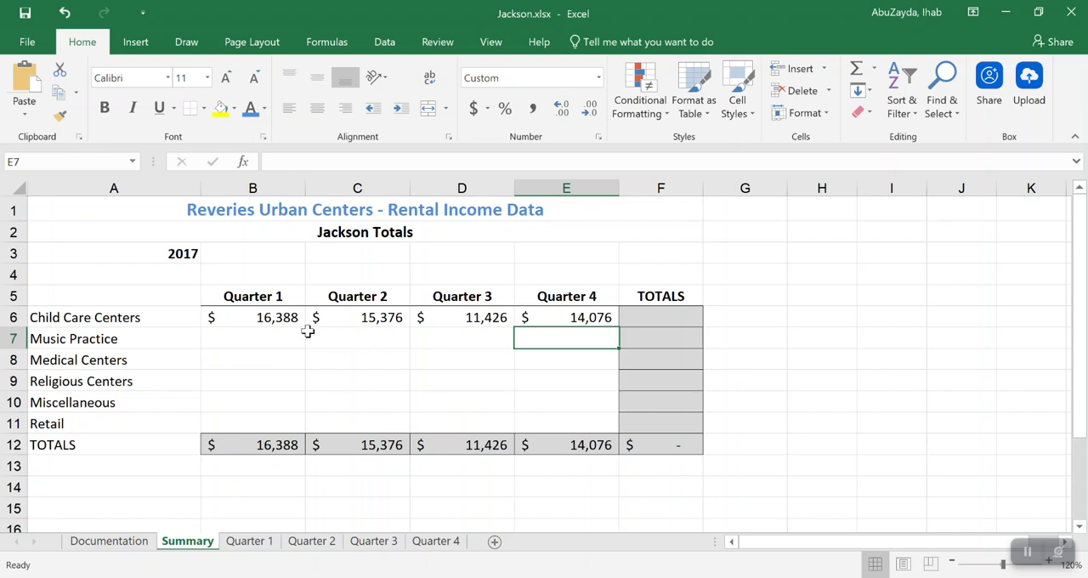
Fill the formulas in B6:E6 of the Summary sheet down through row 11 without formatting
left_click_drag(260, 317, 591, 317)
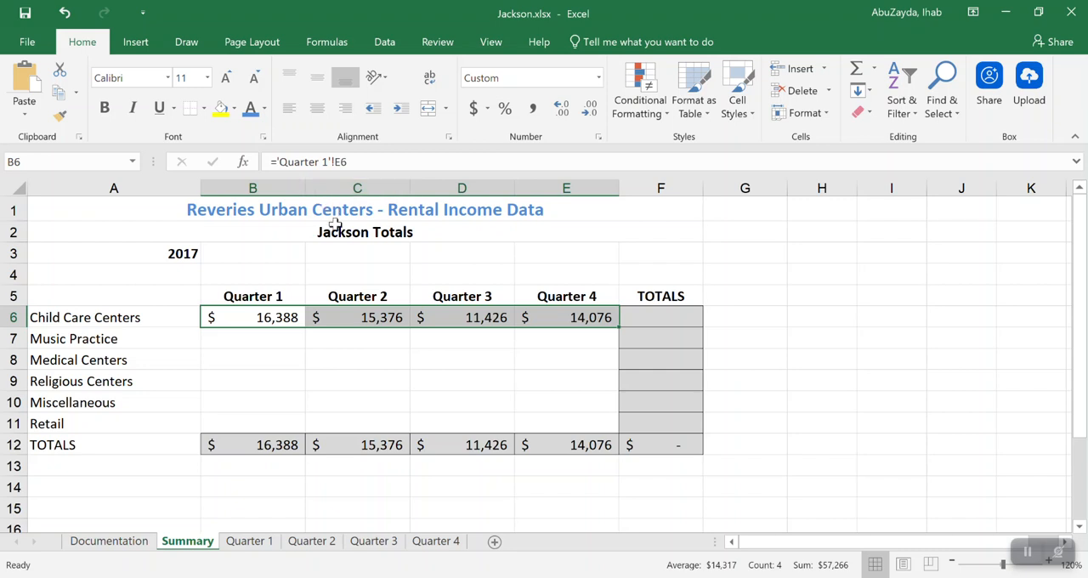
left_click_drag(615, 330, 615, 431)
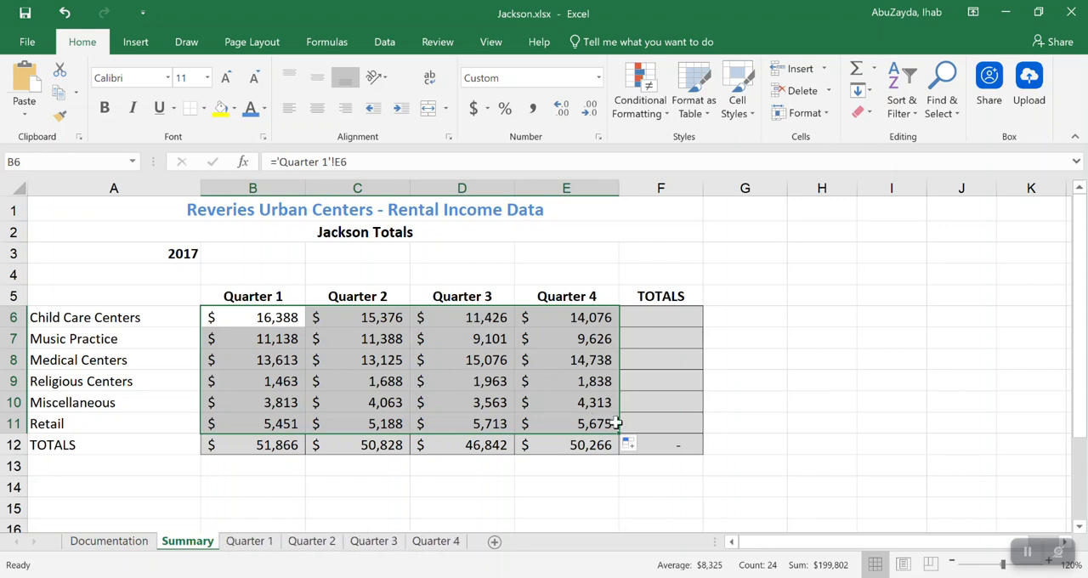
left_click(641, 451)
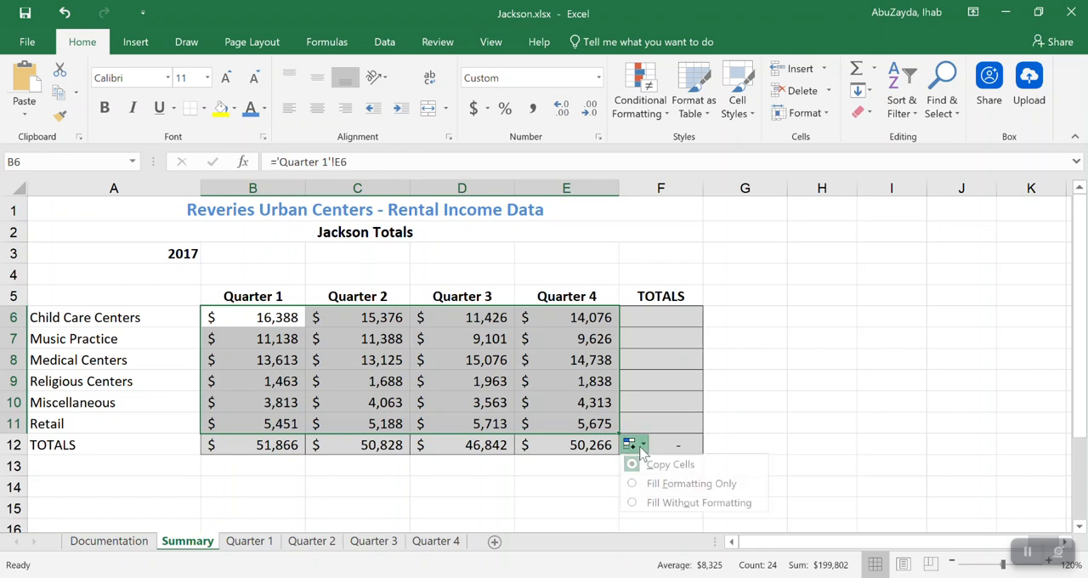
left_click(705, 503)
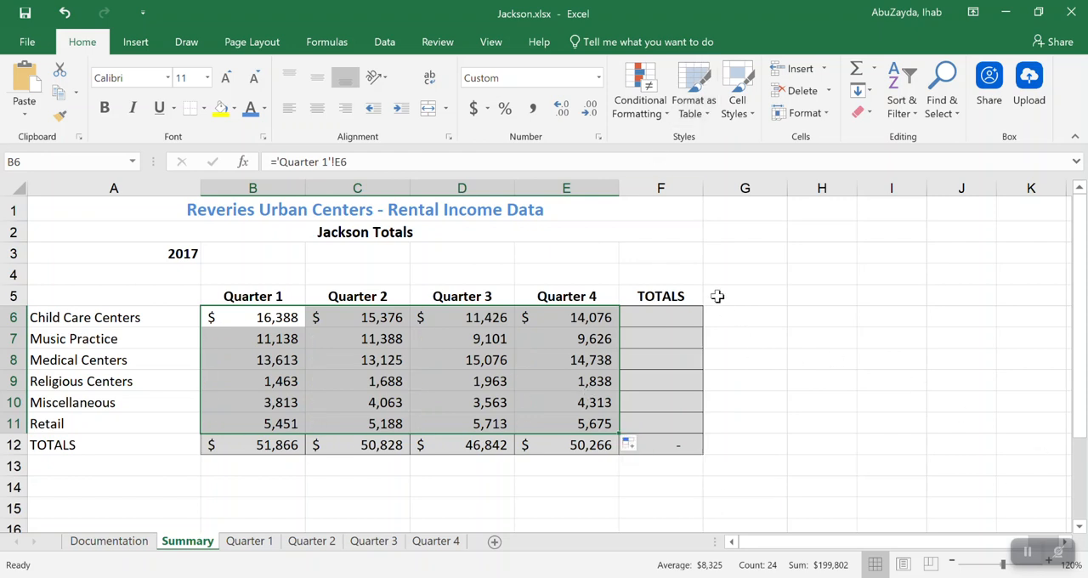
Try totaling the Child Care Centers row in F6 with =SUM(B6:E6), and clear the cell
left_click(677, 318)
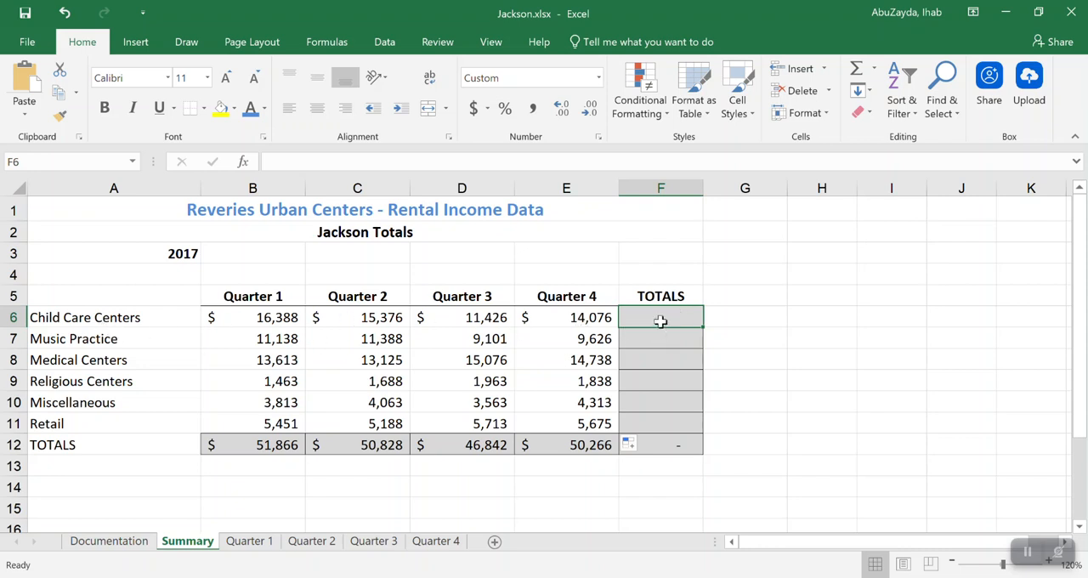
left_click(857, 74)
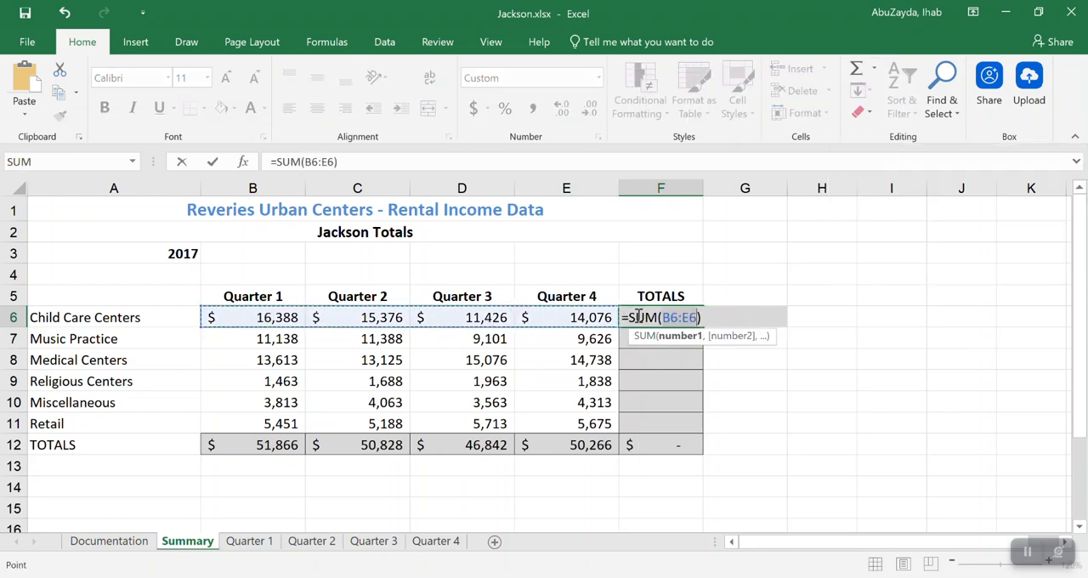
key("Return")
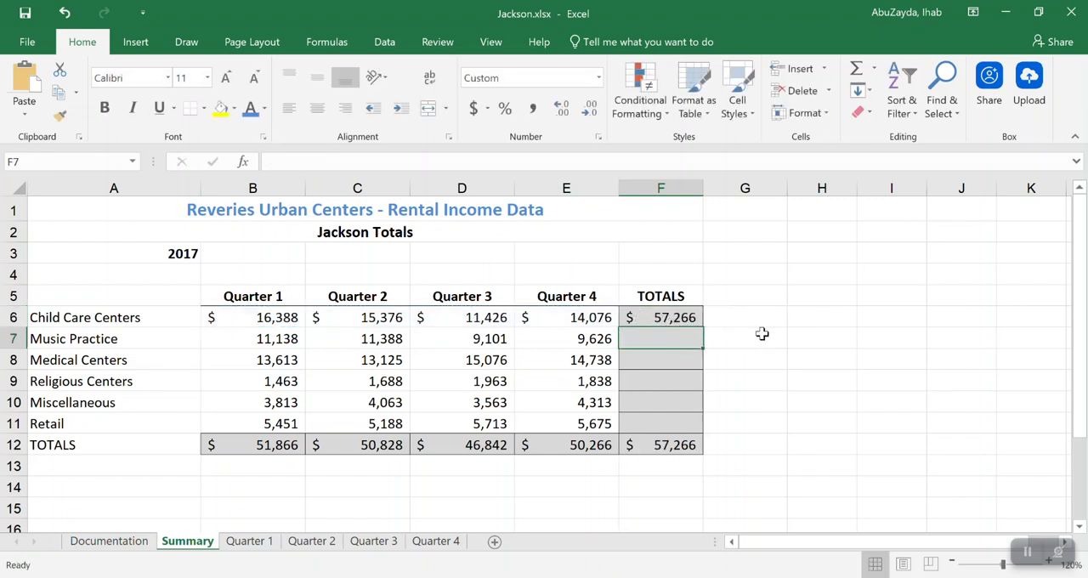
left_click(652, 319)
key("Delete")
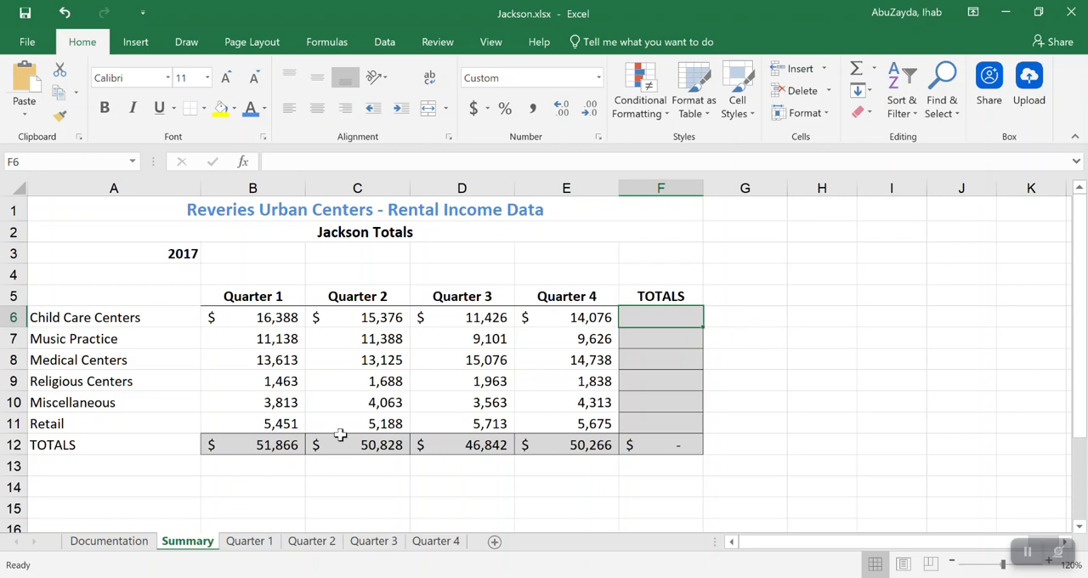
Examine the cross-sheet formulas in B6, C6, D6 and E6 of the Summary sheet one by one
double_click(259, 317)
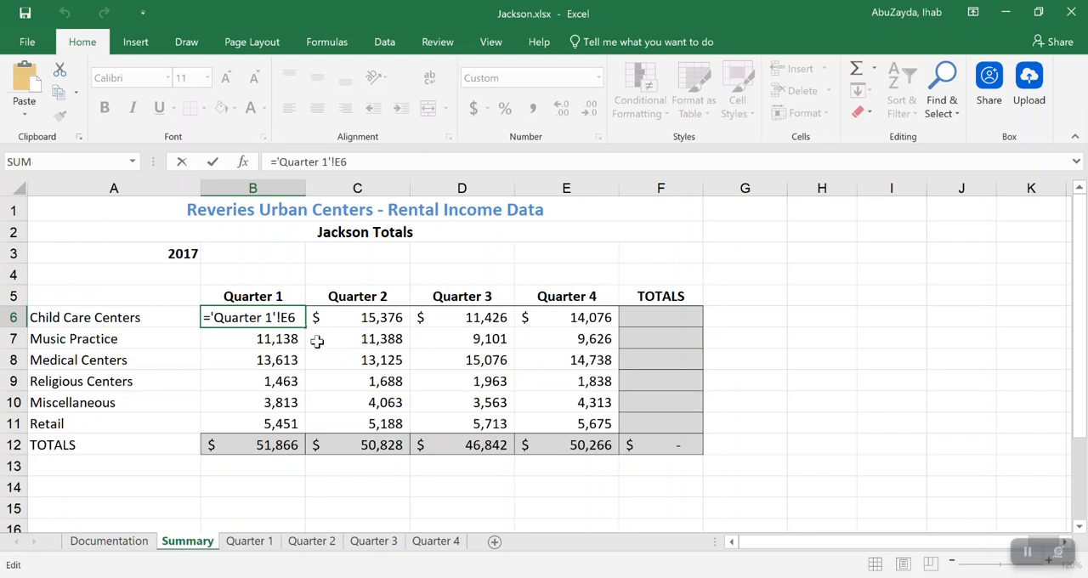
key("Escape")
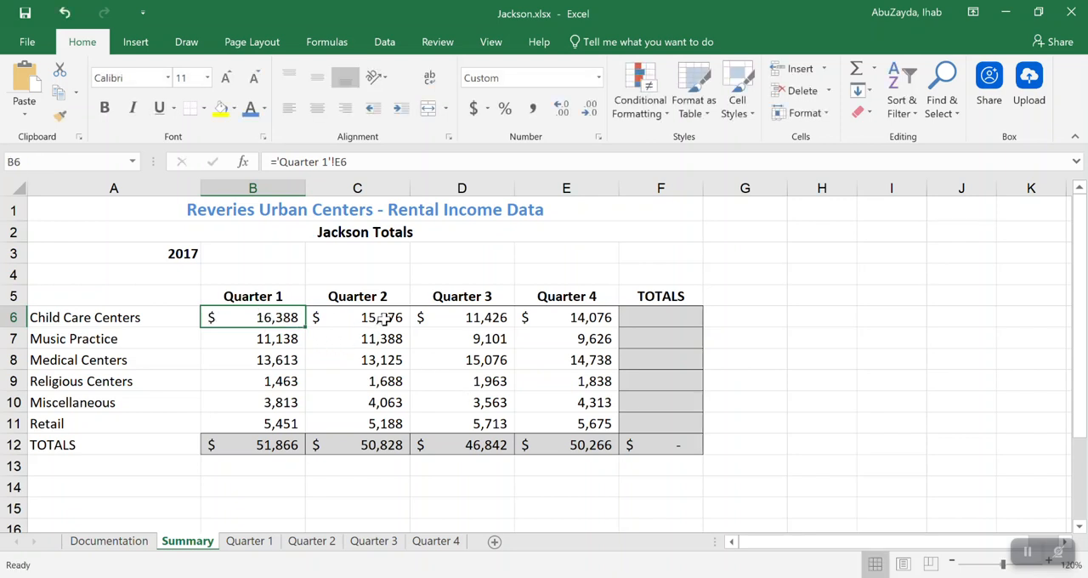
double_click(365, 317)
key("Escape")
double_click(481, 317)
key("Escape")
double_click(566, 317)
key("Escape")
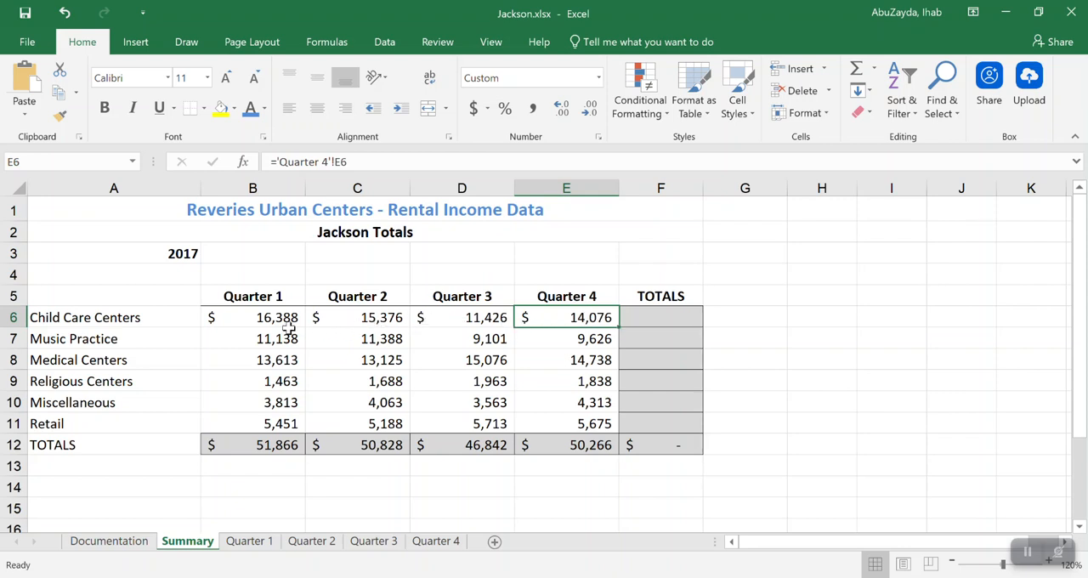
Total Child Care Centers across all four quarterly sheets in F6 of the Summary sheet with =SUM('Quarter 1:Quarter 4'!E6)
left_click(663, 320)
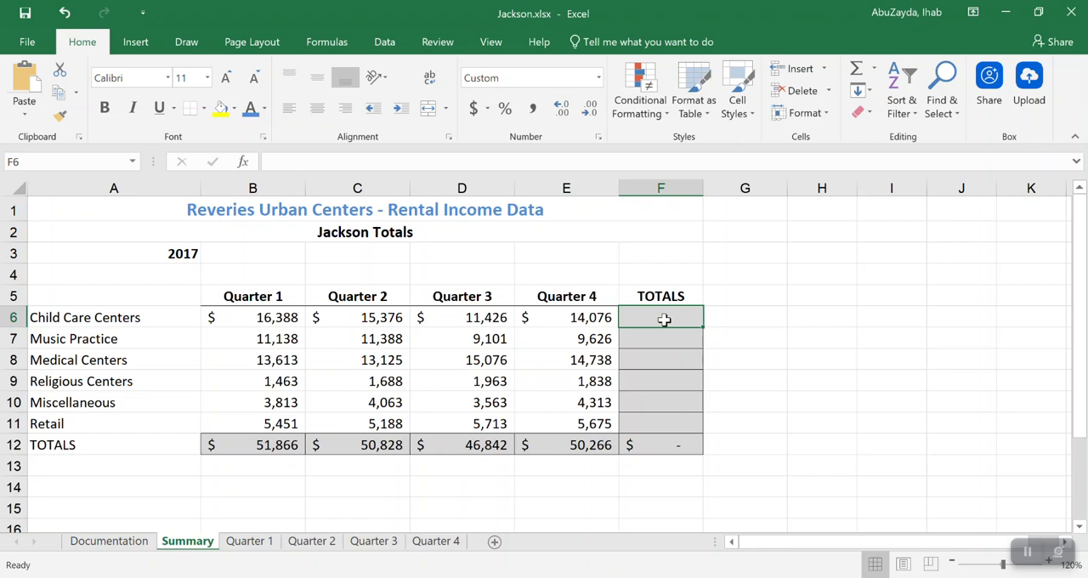
type("=")
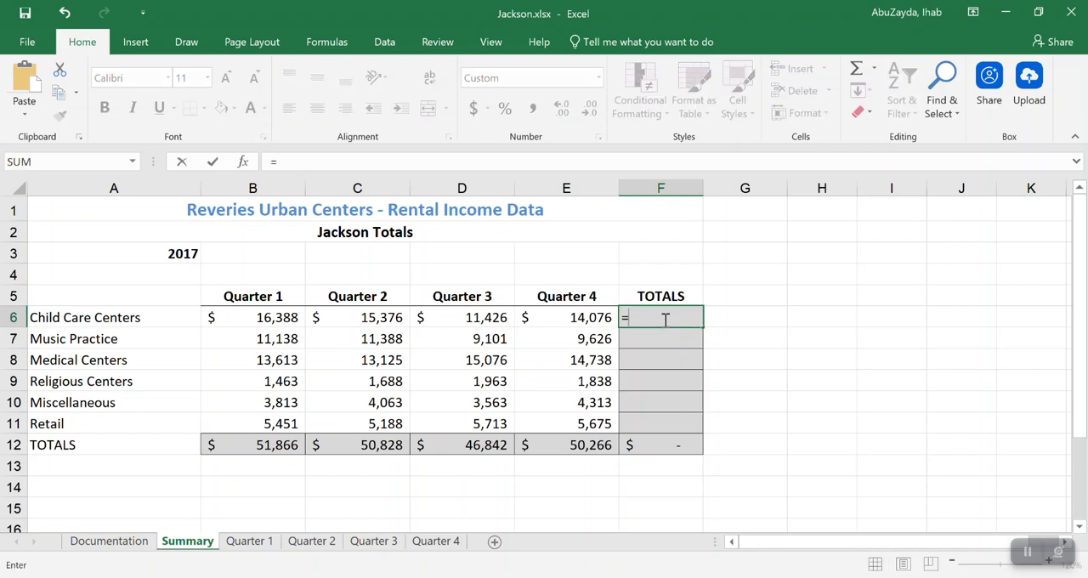
type("SUM")
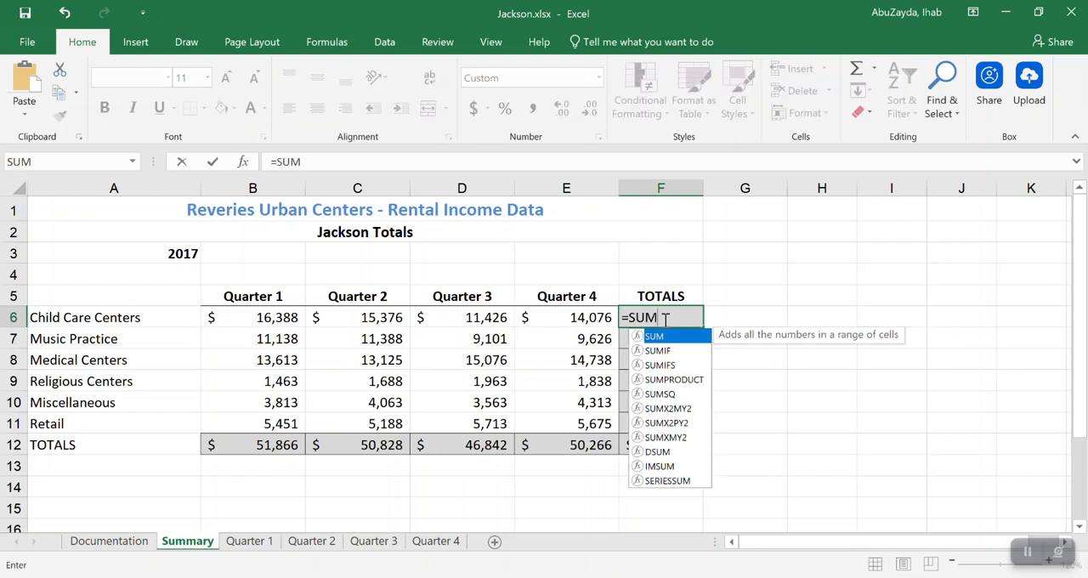
type("(")
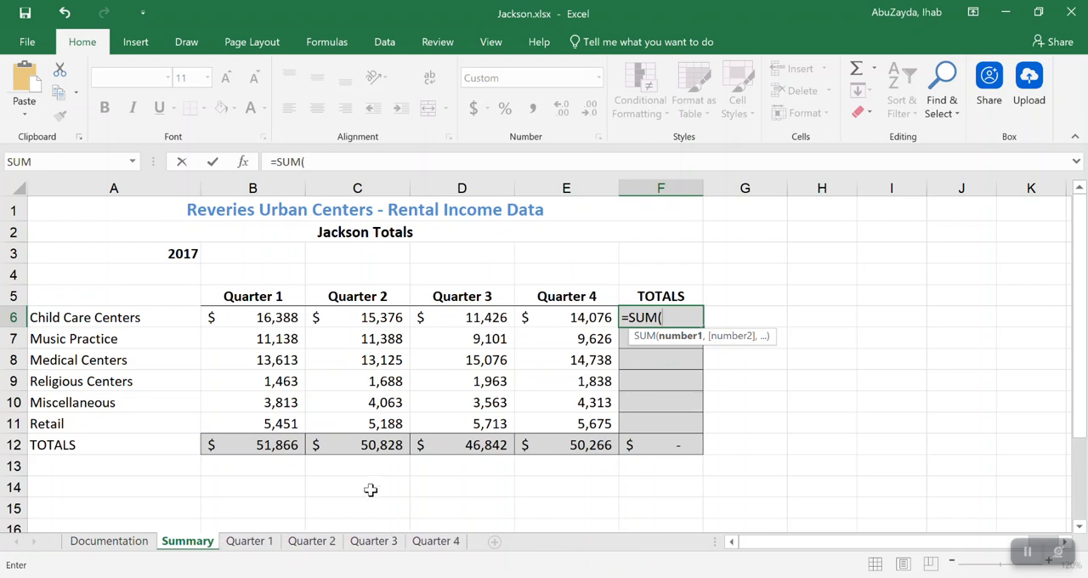
left_click(238, 544)
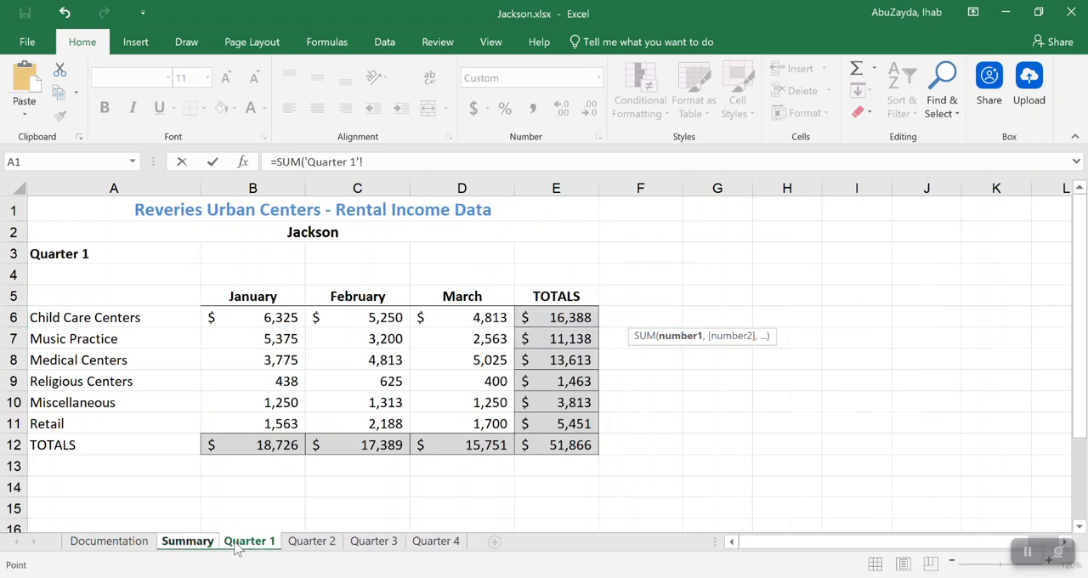
left_click(451, 548, "shift")
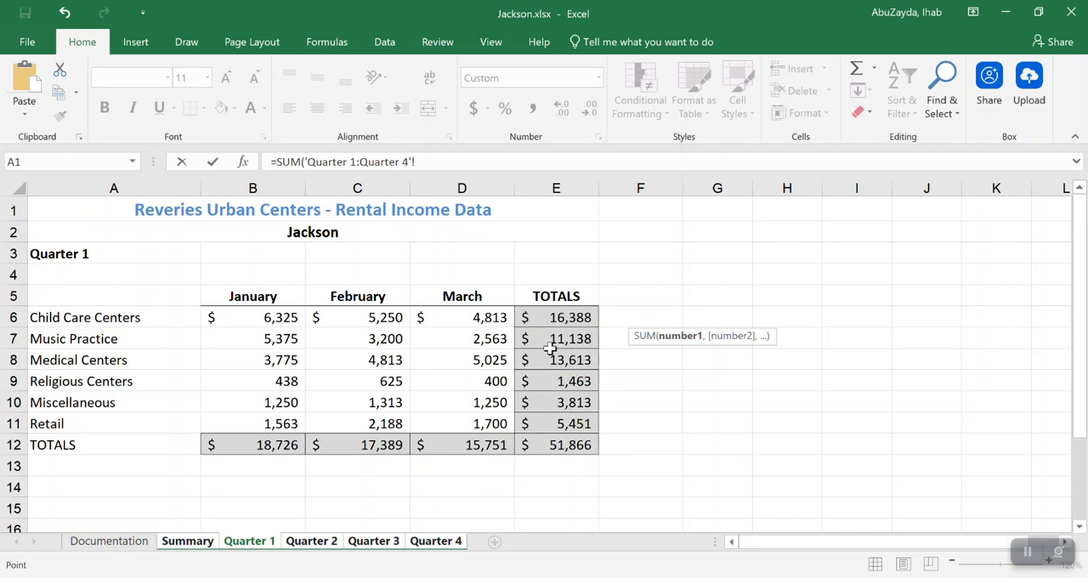
left_click(579, 317)
key("Return")
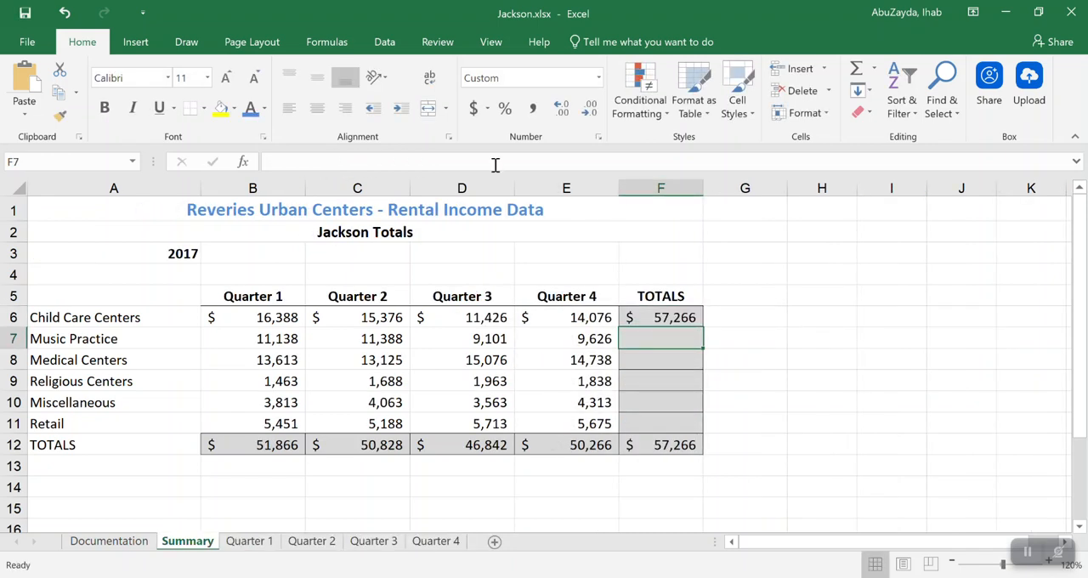
left_click(685, 316)
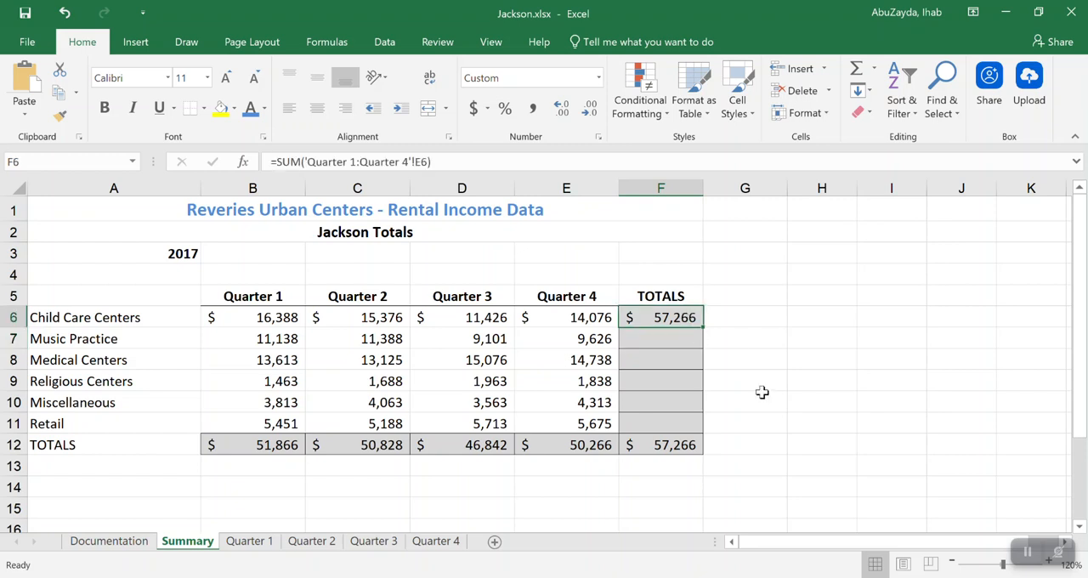
double_click(659, 322)
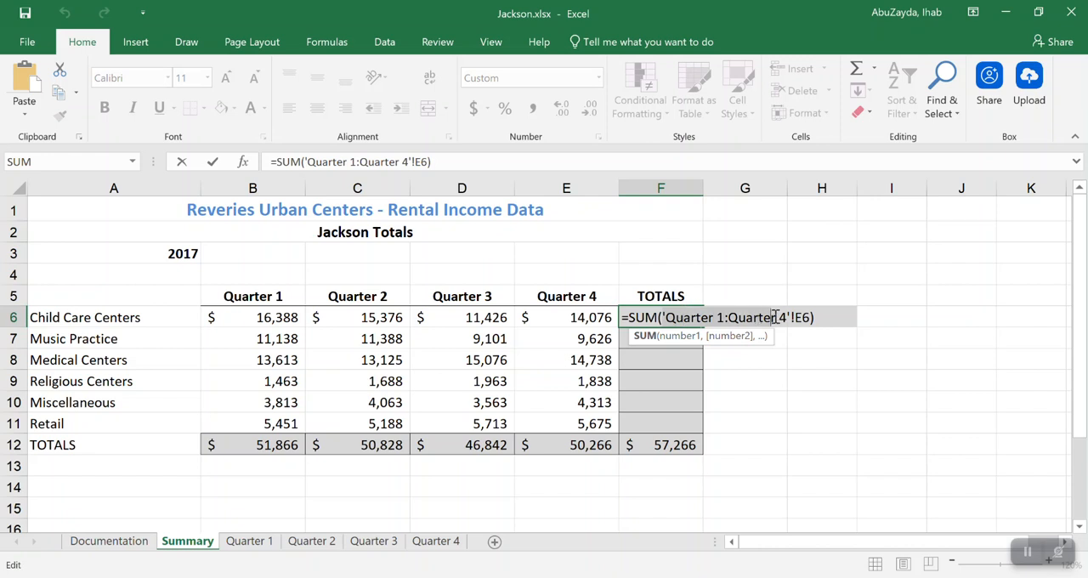
left_click(808, 317)
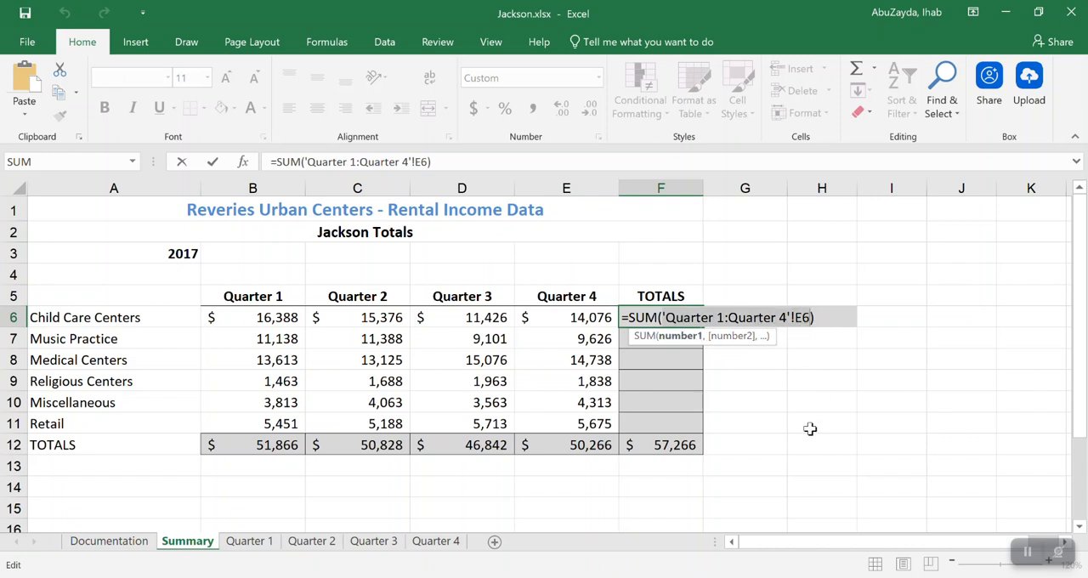
key("Return")
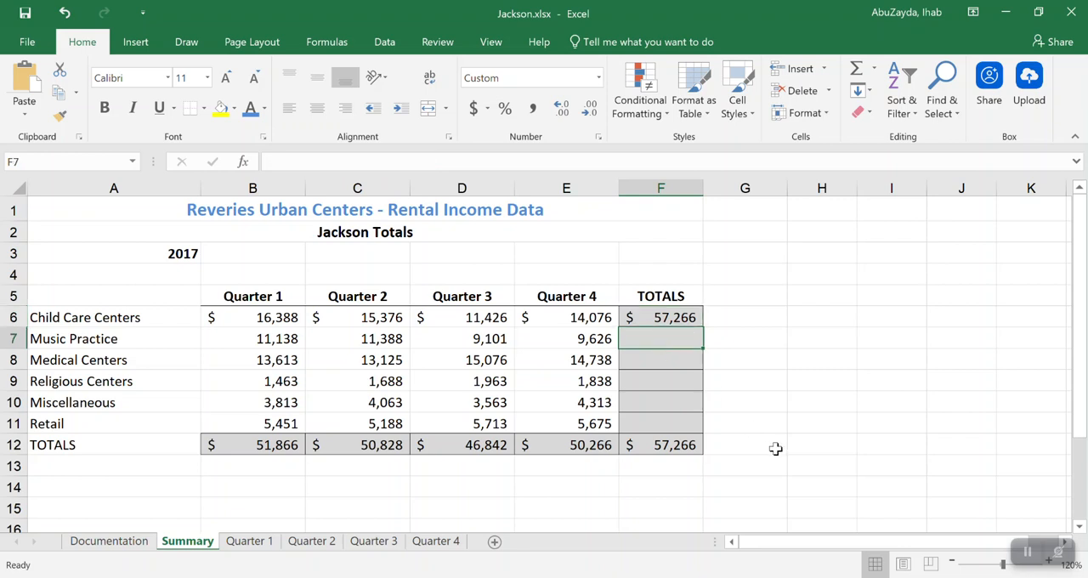
Total Music Practice across all four quarterly sheets in F7 of the Summary sheet with =SUM('Quarter 1:Quarter 4'!E7)
type("=")
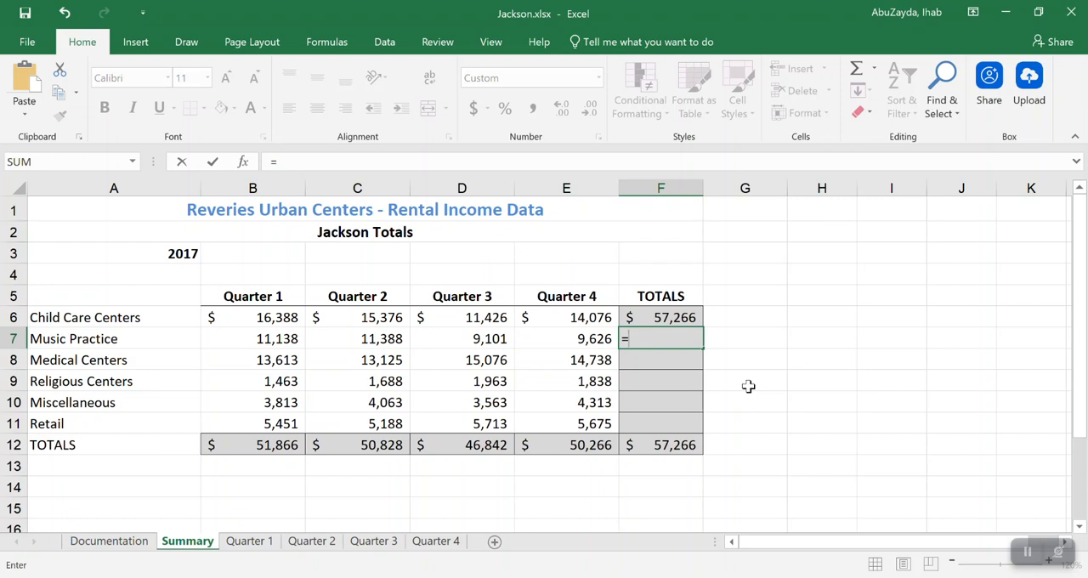
type("SUM")
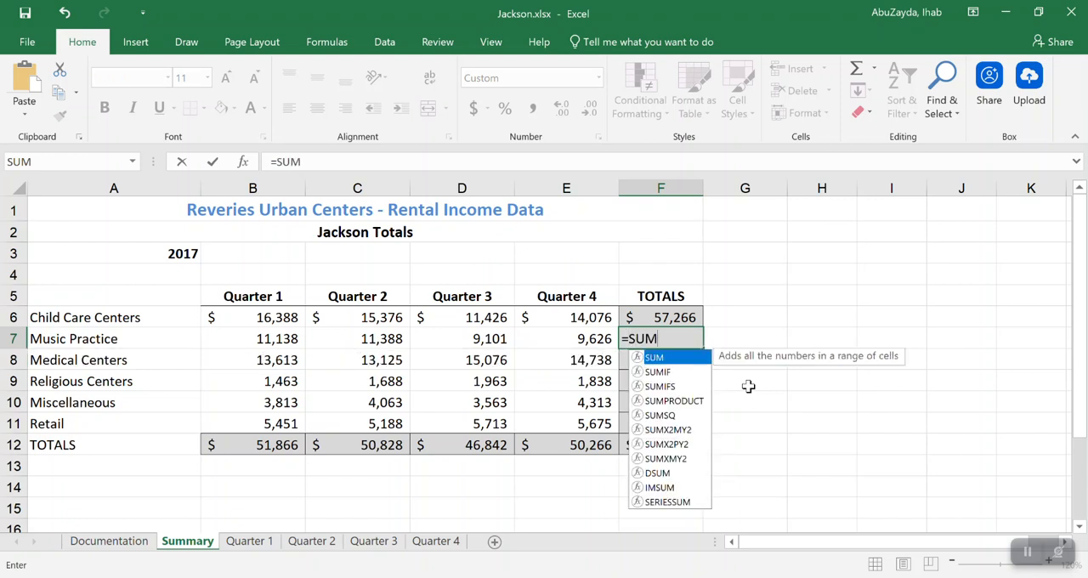
type("(")
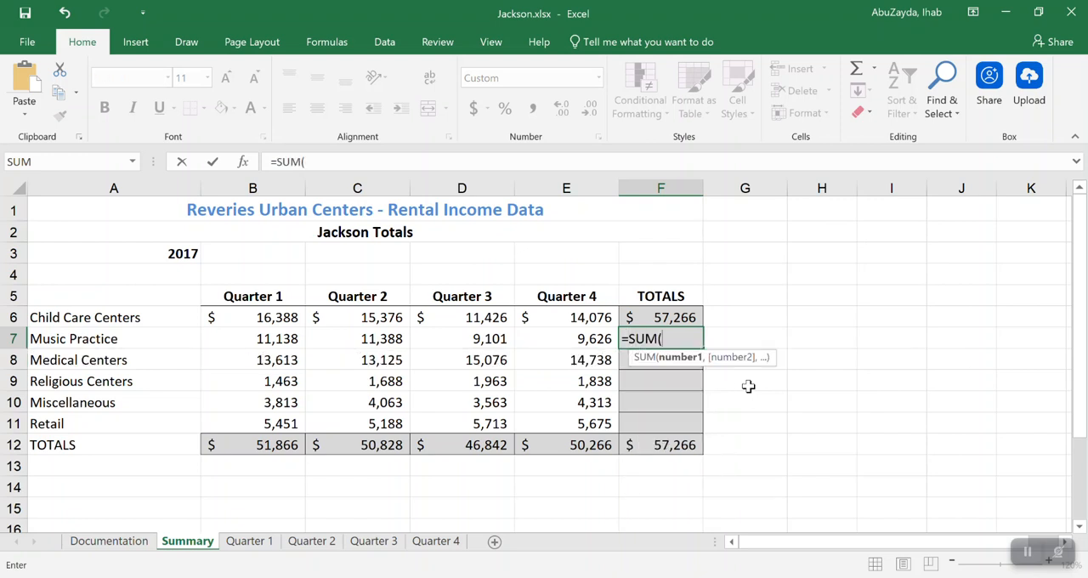
left_click(247, 542)
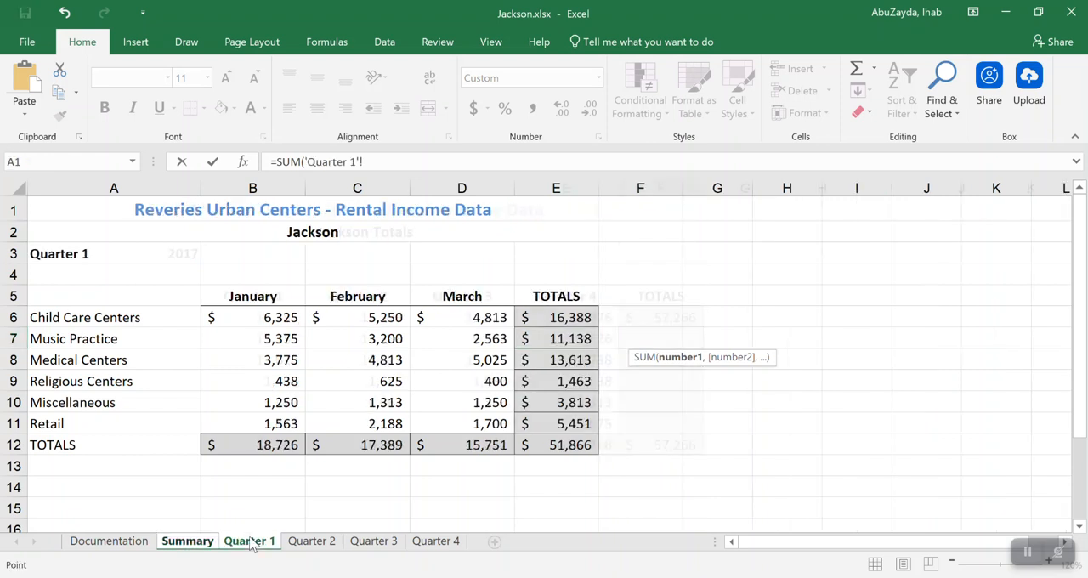
left_click(454, 547, "shift")
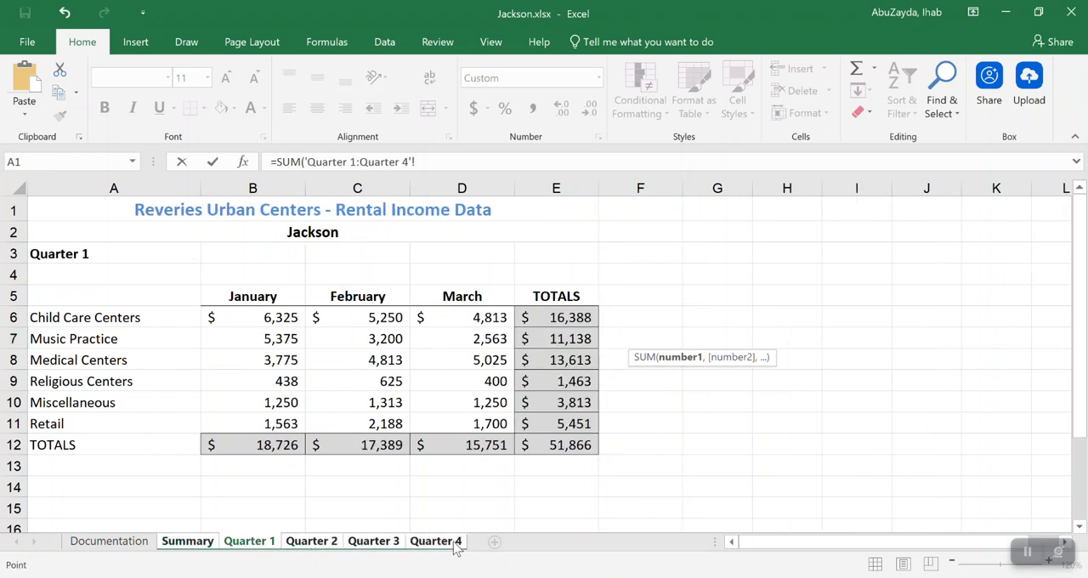
left_click(569, 338)
key("Return")
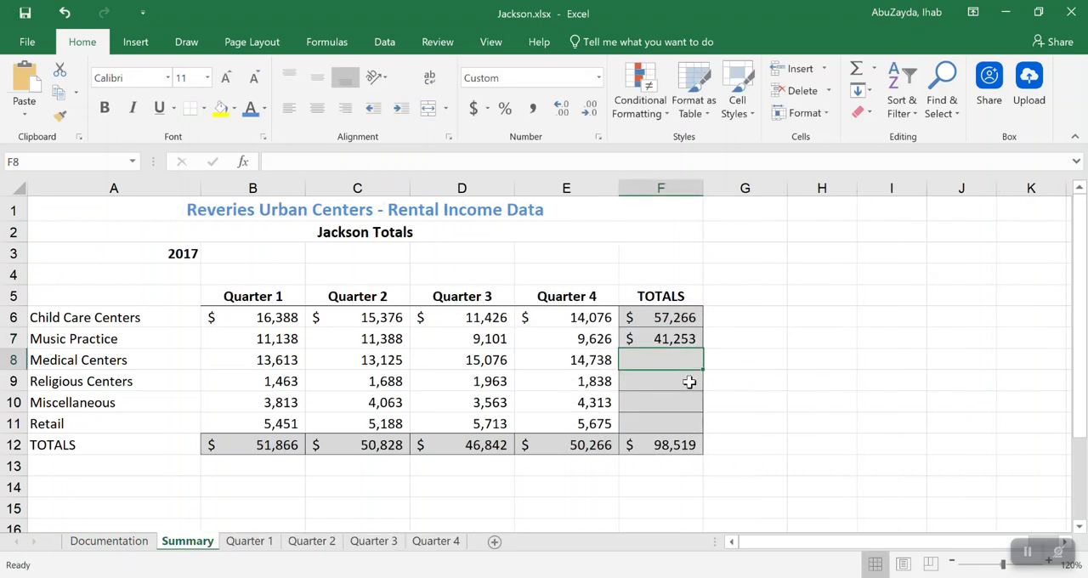
Fill the 3-D SUM formula in F7 of the Summary sheet down through F11
left_click(685, 339)
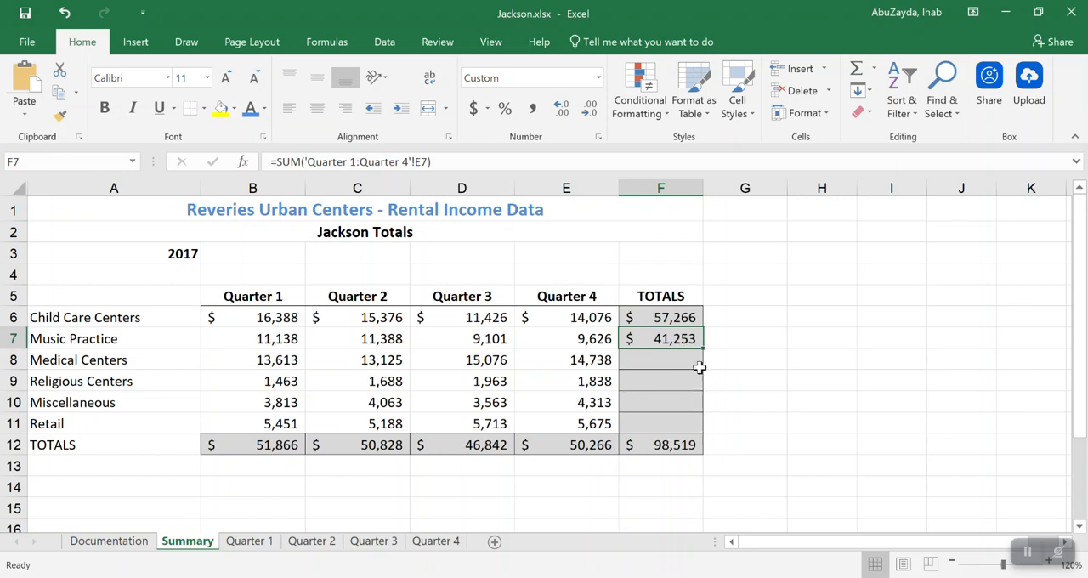
left_click_drag(704, 350, 706, 426)
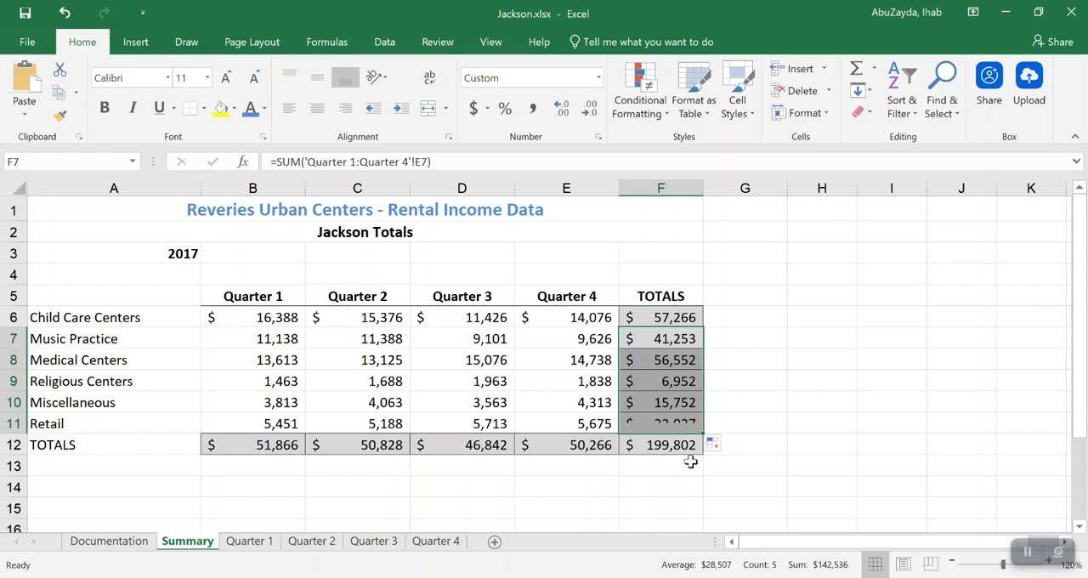
left_click(668, 317)
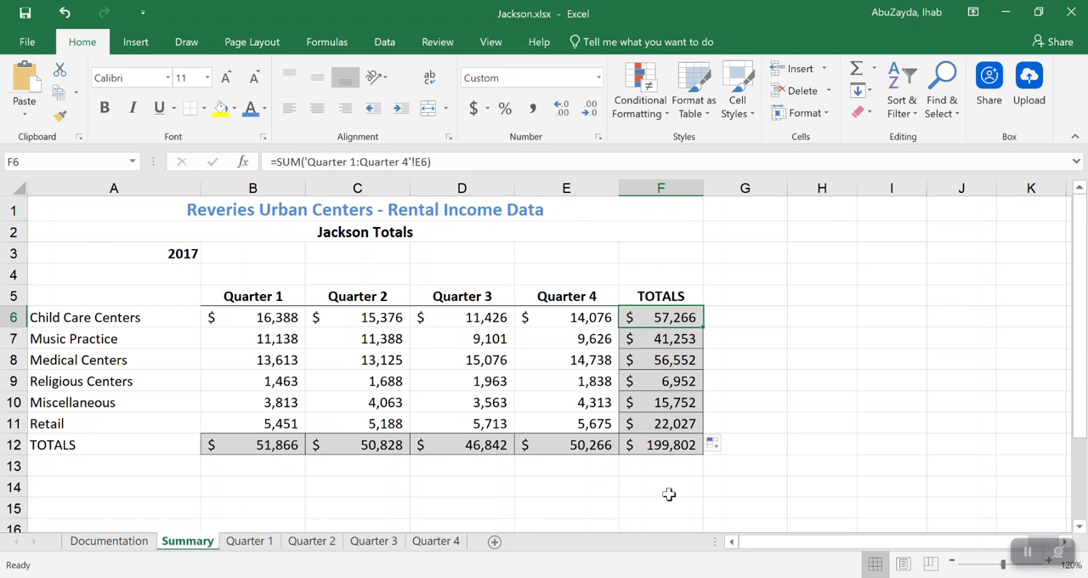
left_click(639, 577)
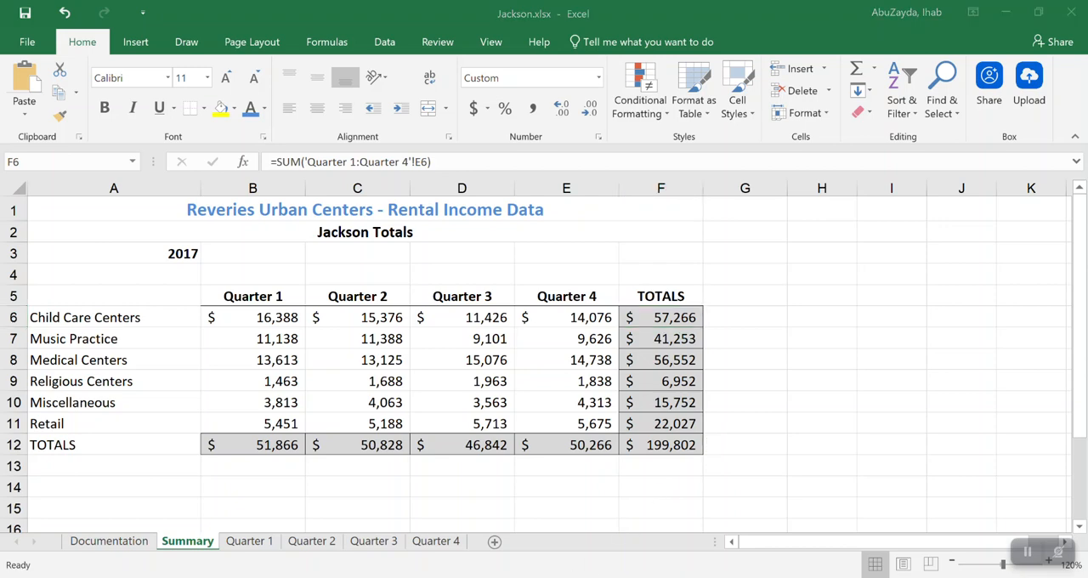